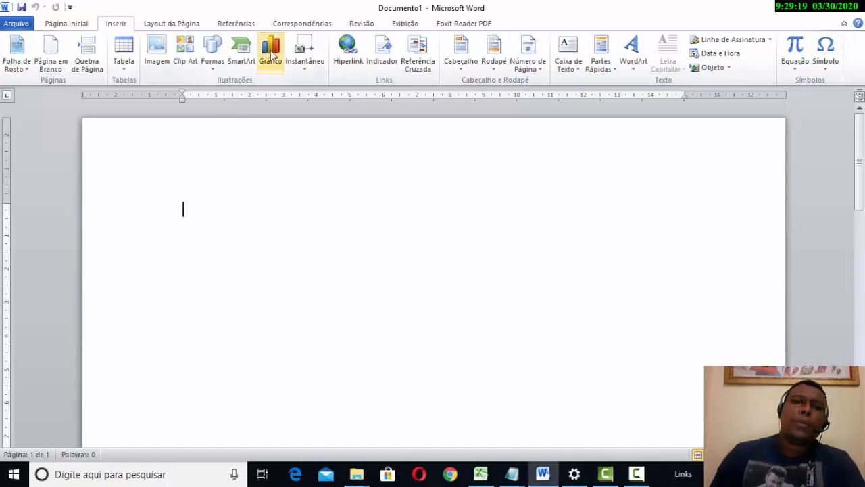
Insert a 3-D clustered column chart into the blank document.
click(273, 63)
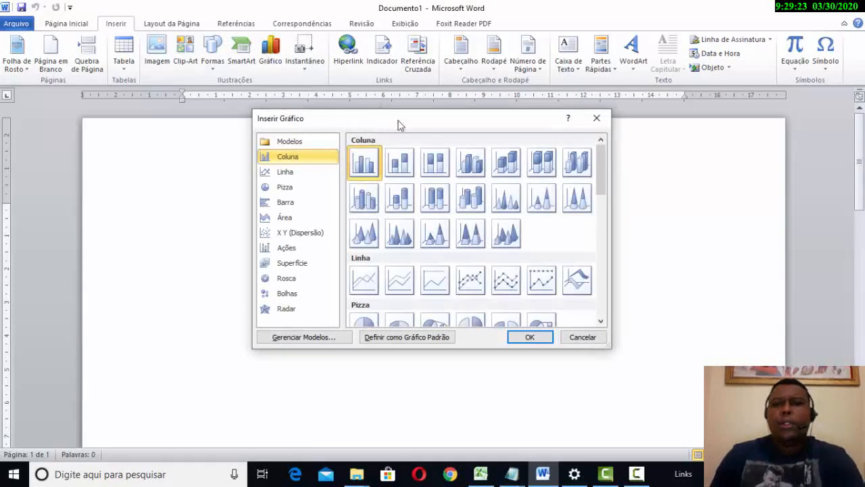
drag(399, 125, 527, 125)
click(636, 476)
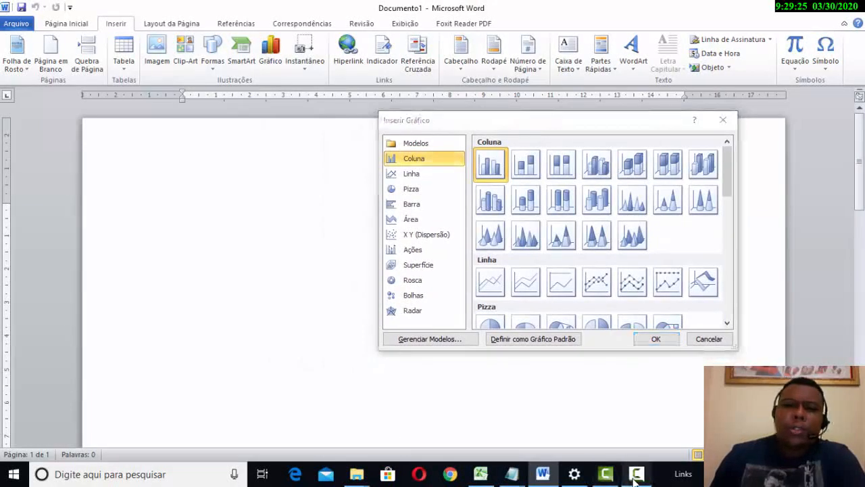
click(634, 482)
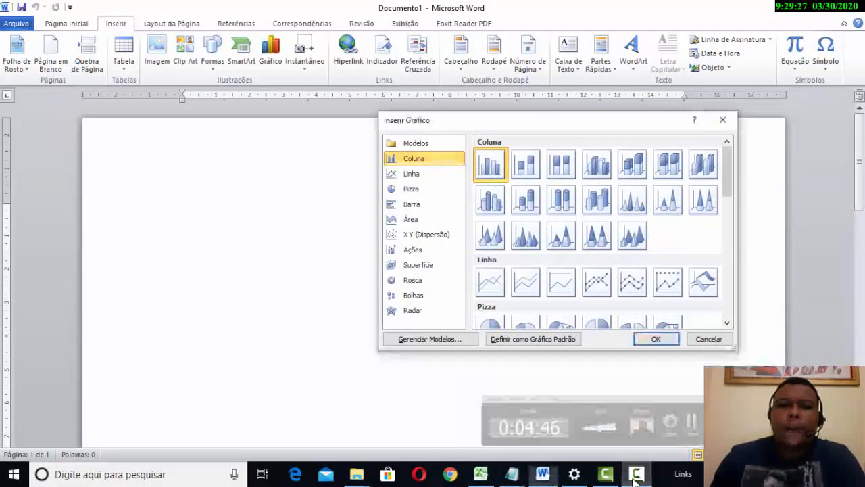
drag(552, 126, 561, 118)
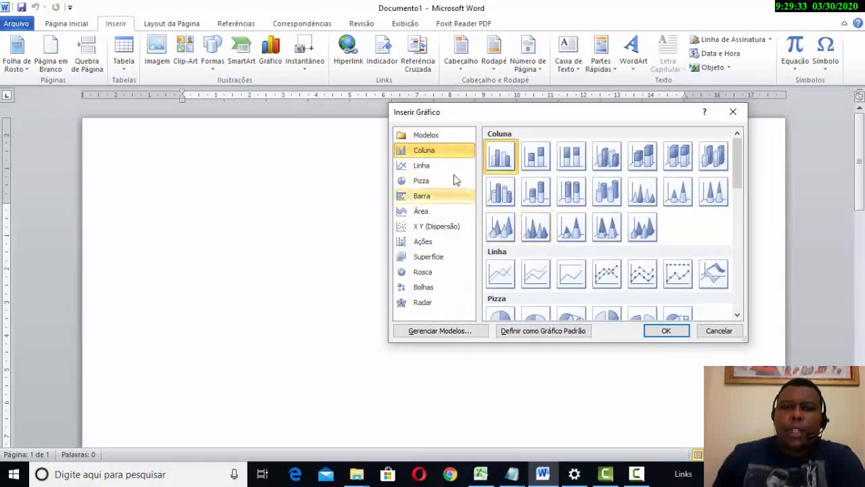
click(605, 160)
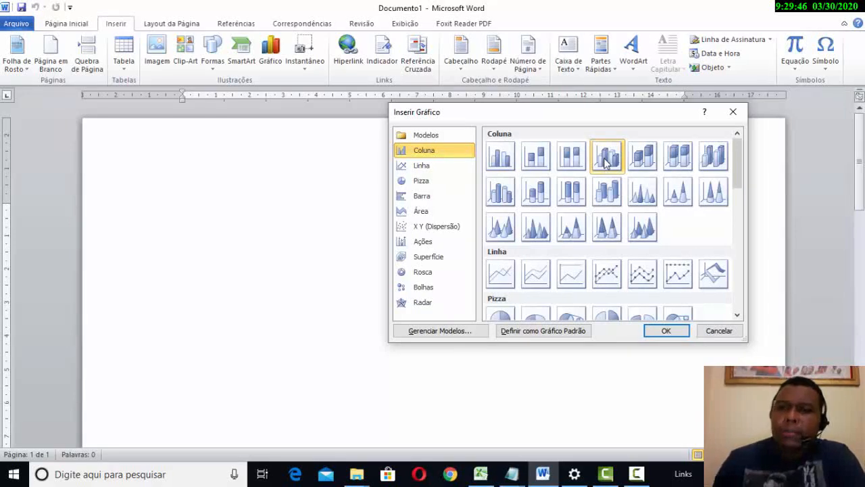
click(677, 331)
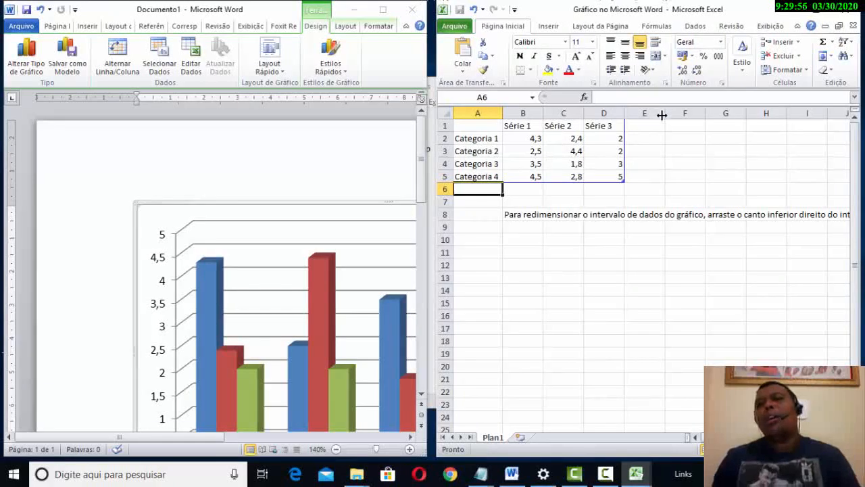
key(ctrl)
key(ctrl)
key(ctrl)
key(ctrl)
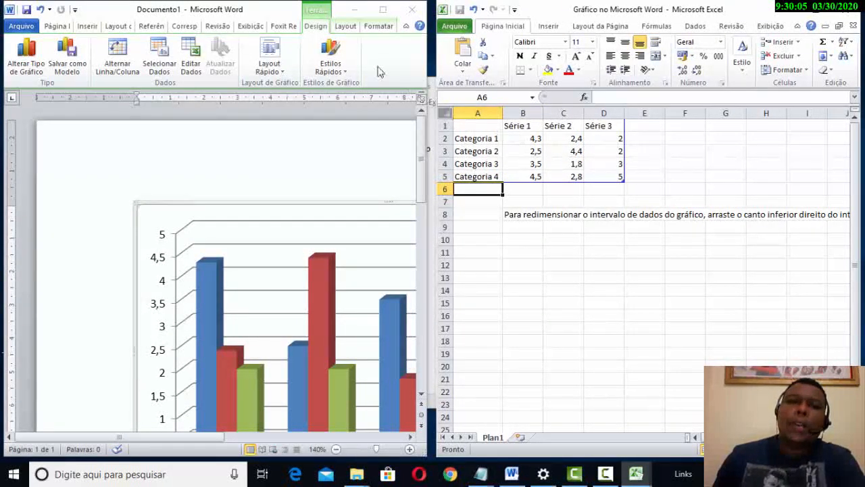
Examine the inserted chart in the maximized document window, and return to the side-by-side view with its data sheet.
click(287, 6)
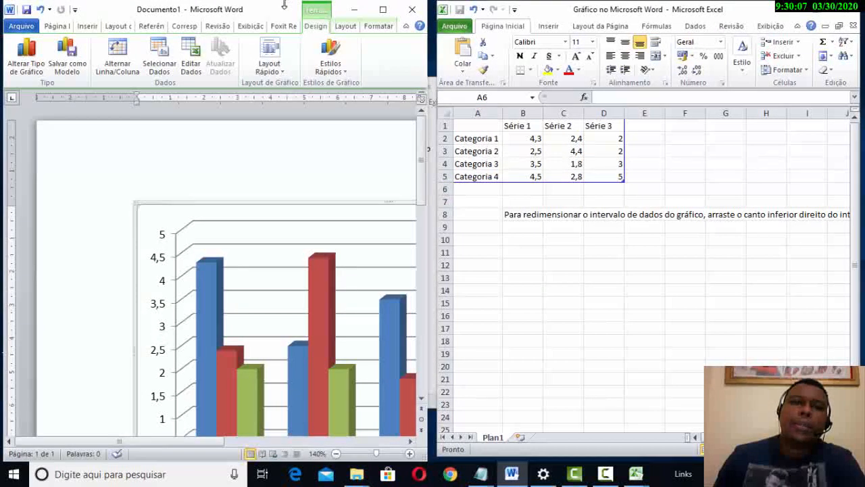
double_click(287, 5)
scroll(411, 188, down, 4)
scroll(373, 208, up, 2)
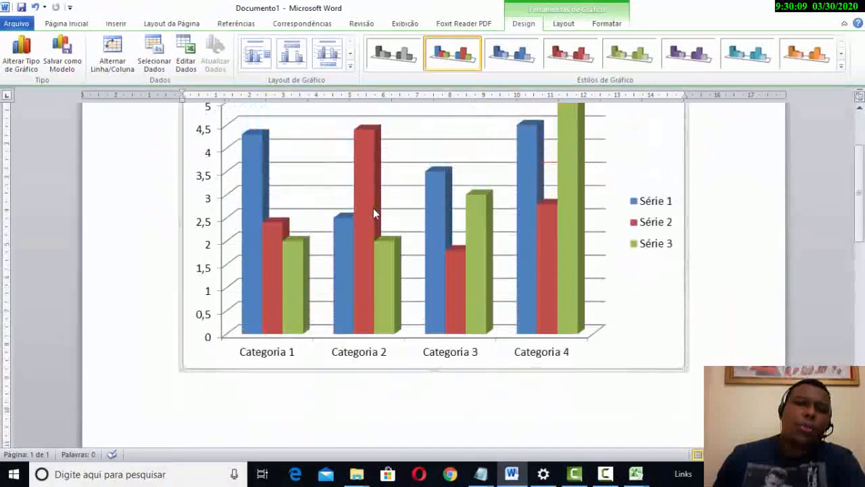
double_click(742, 5)
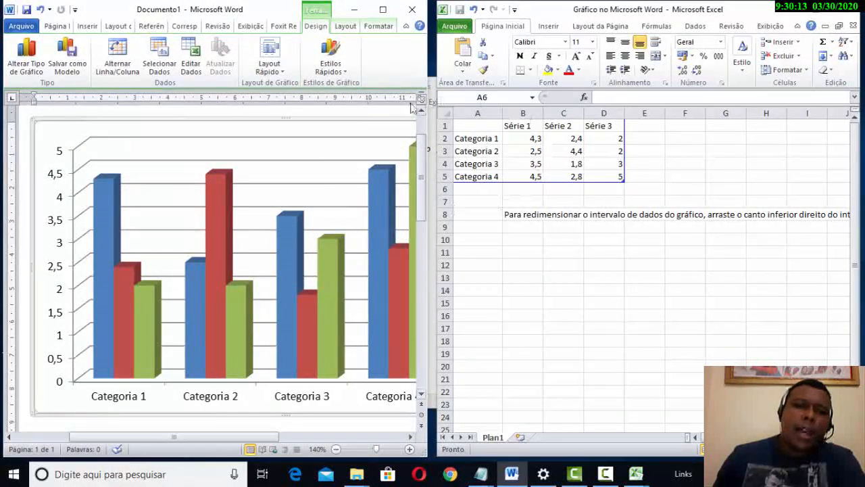
double_click(289, 15)
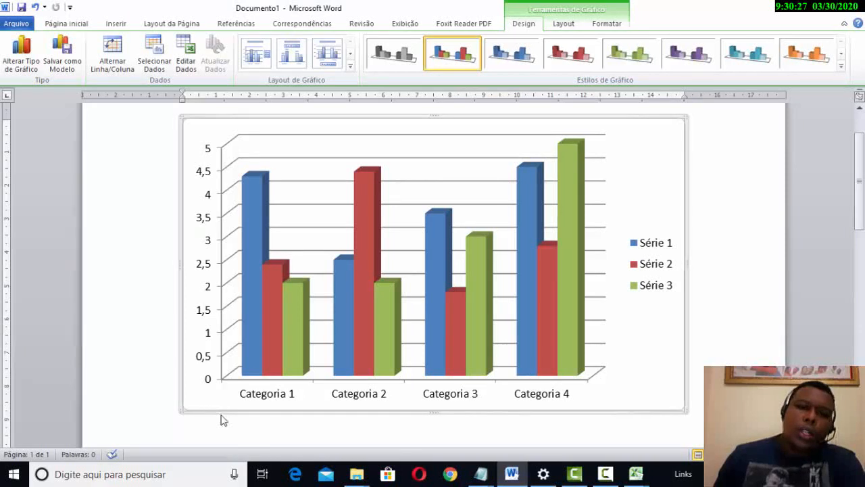
mouse_move(641, 471)
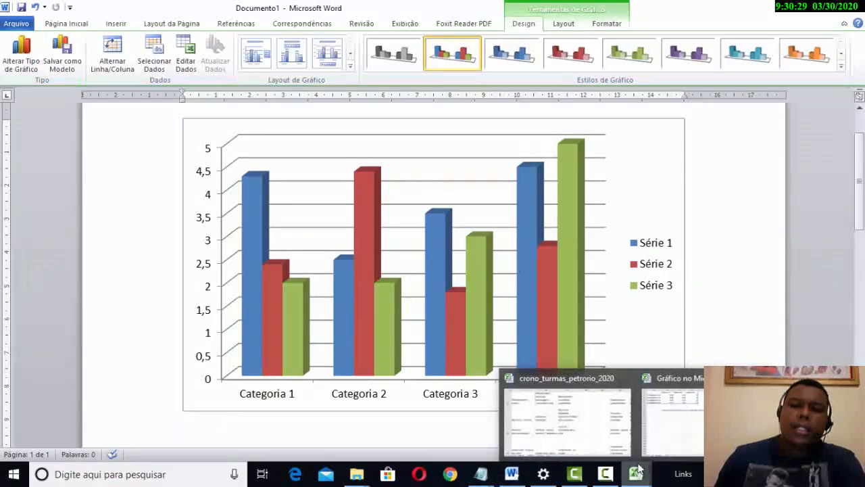
click(666, 436)
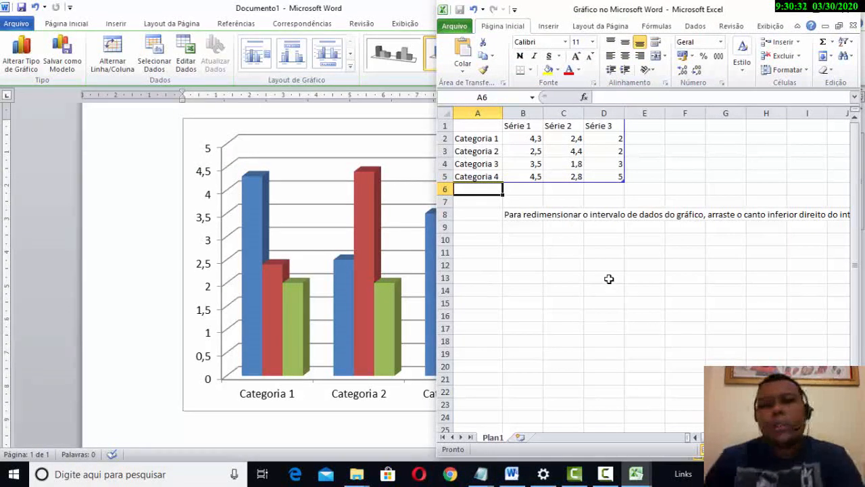
double_click(386, 8)
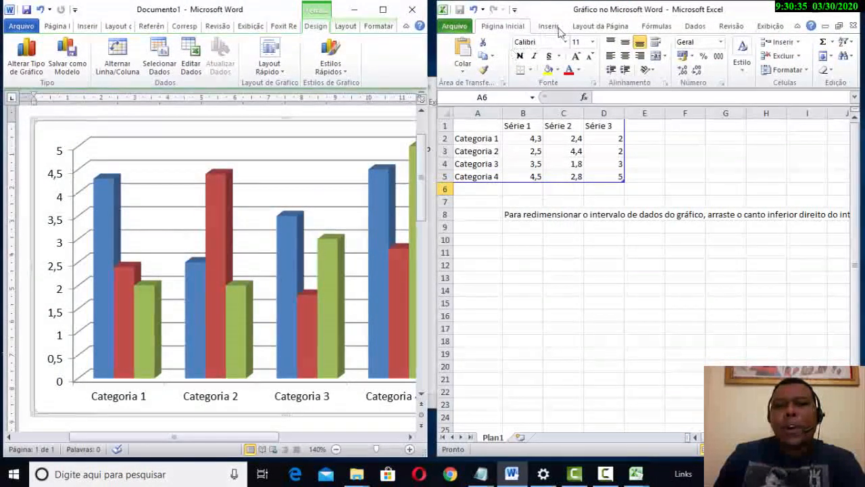
Review the category labels in cells A2 to A5 of the chart's data sheet.
click(481, 138)
click(481, 150)
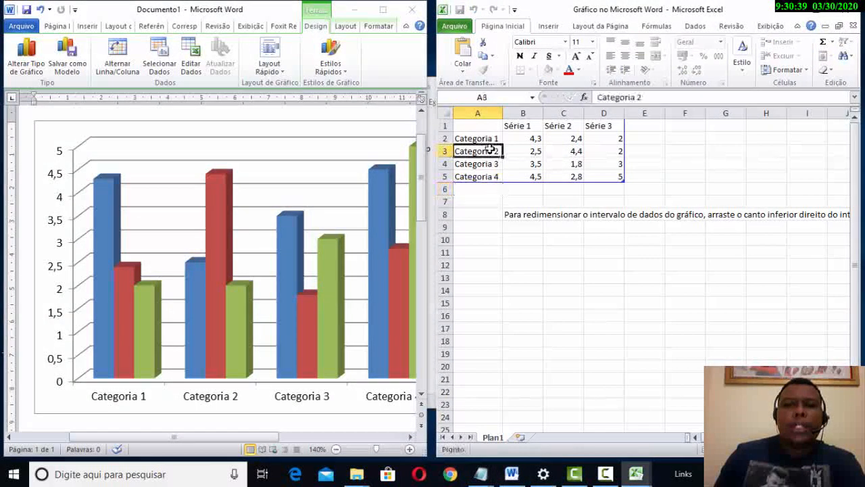
click(486, 139)
click(484, 152)
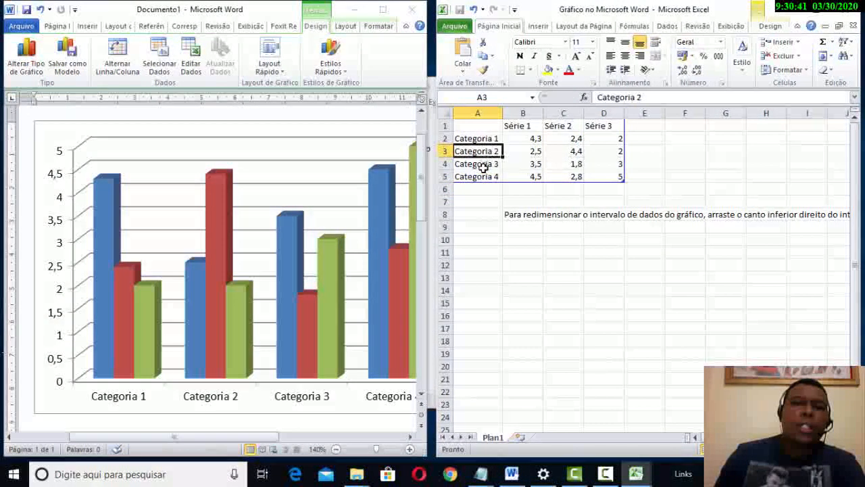
click(482, 163)
click(480, 176)
click(481, 164)
Replace the four category labels in cells A2 to A5 with people's first names.
click(484, 140)
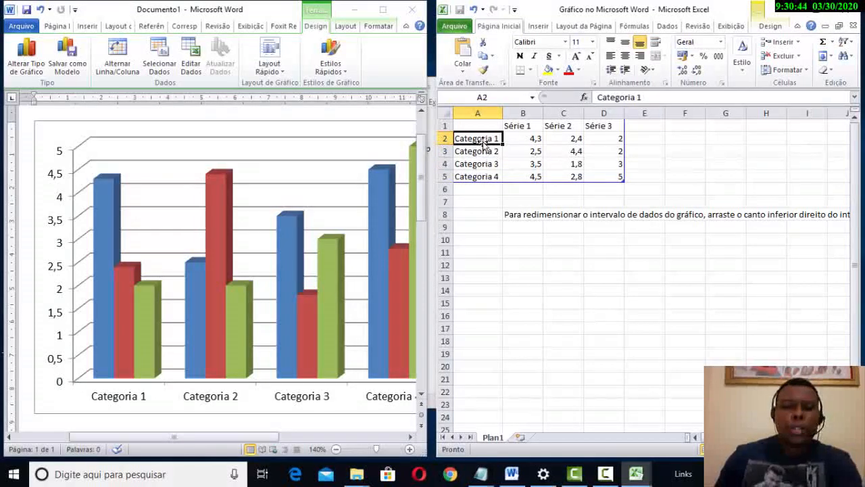
text(João)
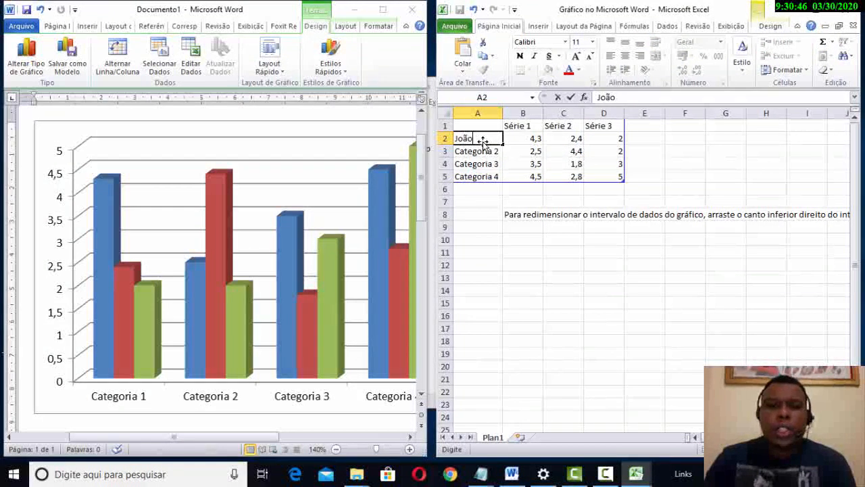
key(Return)
text(Maria)
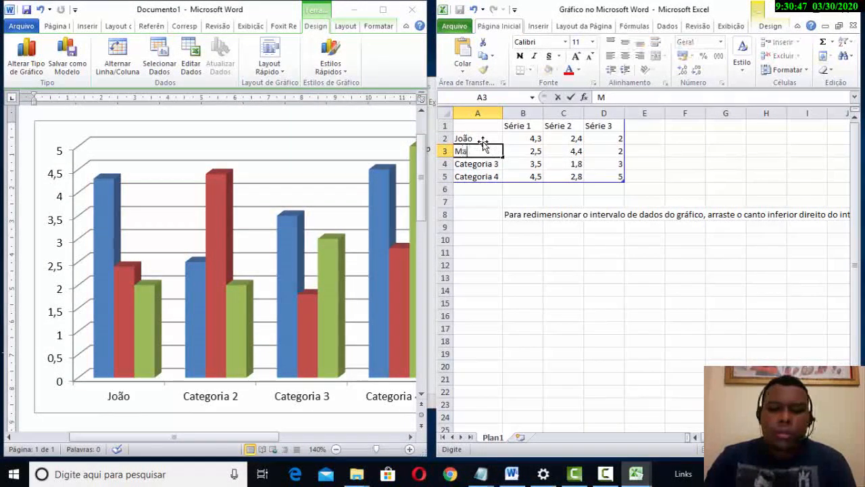
key(Return)
text(José)
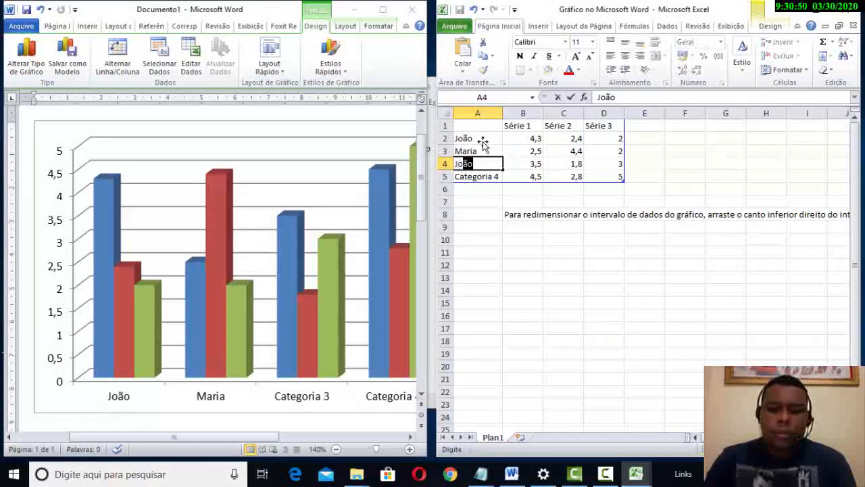
key(Return)
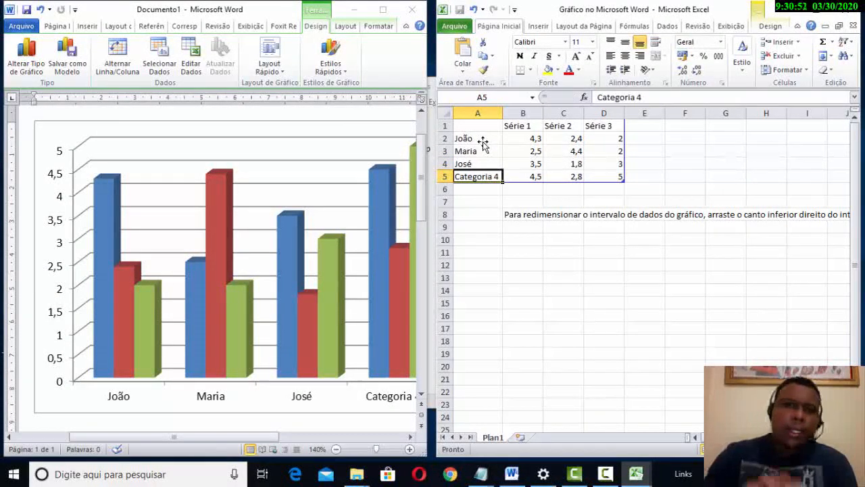
text(Maria)
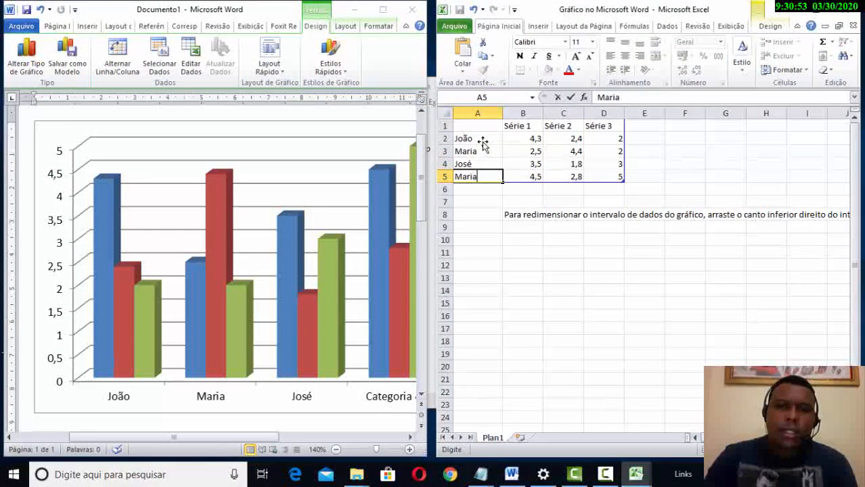
text(na)
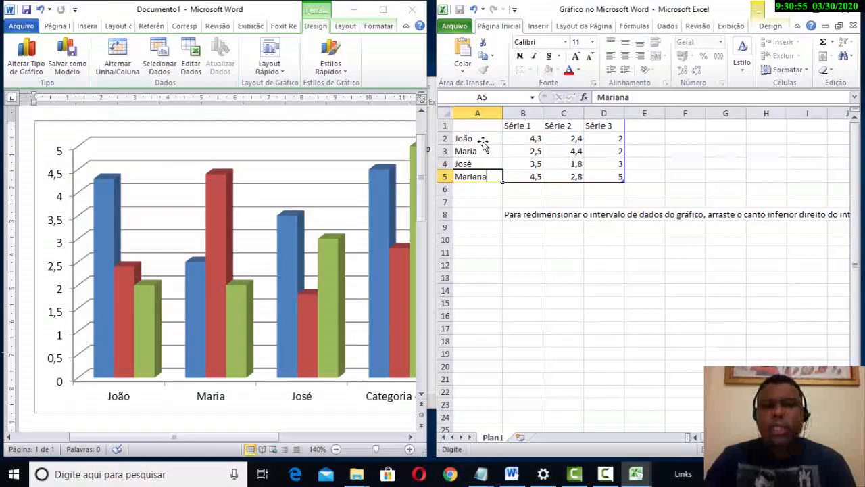
key(Tab)
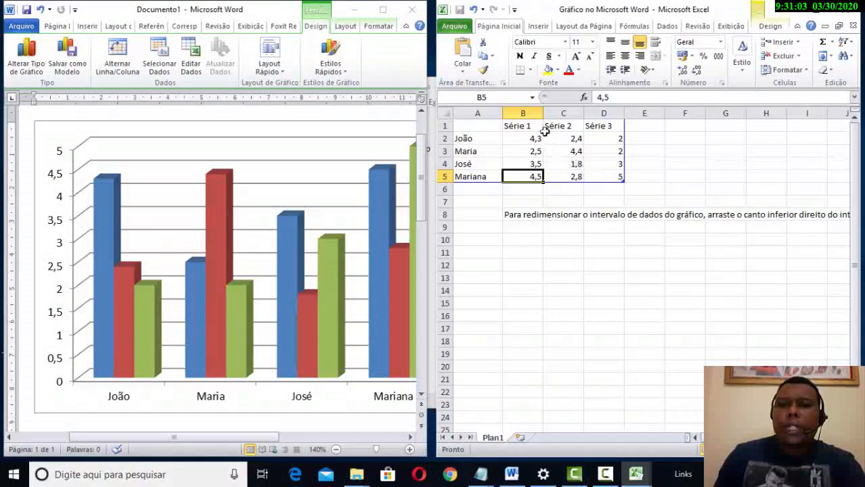
Review the series headings in B1 to D1 and the values in B2 to D5 of the chart data.
drag(538, 127, 575, 164)
click(613, 126)
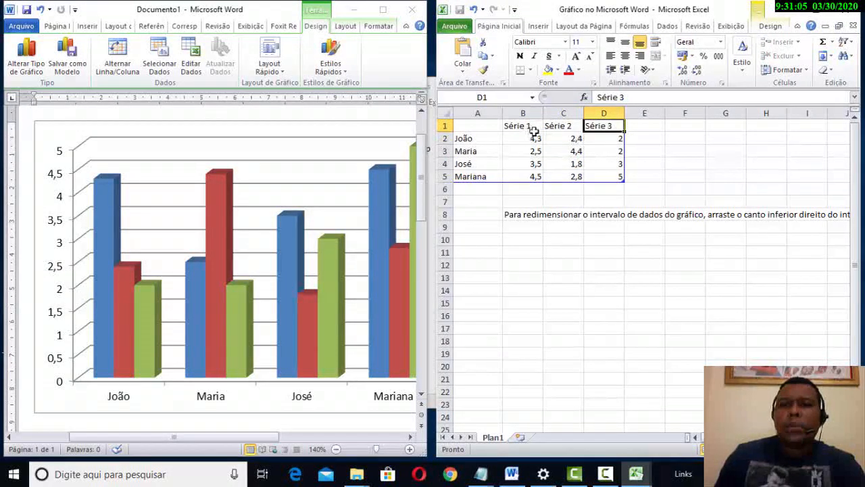
drag(527, 138, 558, 176)
click(617, 173)
drag(531, 139, 604, 179)
click(529, 126)
click(576, 127)
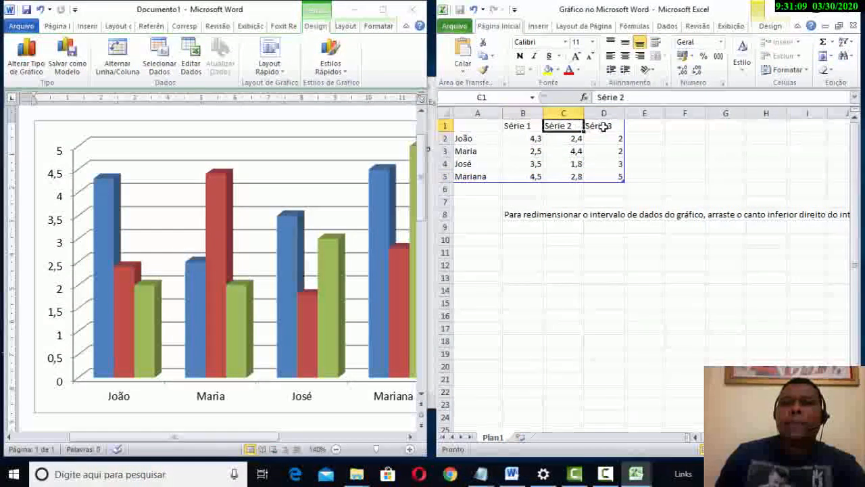
click(604, 127)
click(520, 127)
click(558, 127)
click(597, 128)
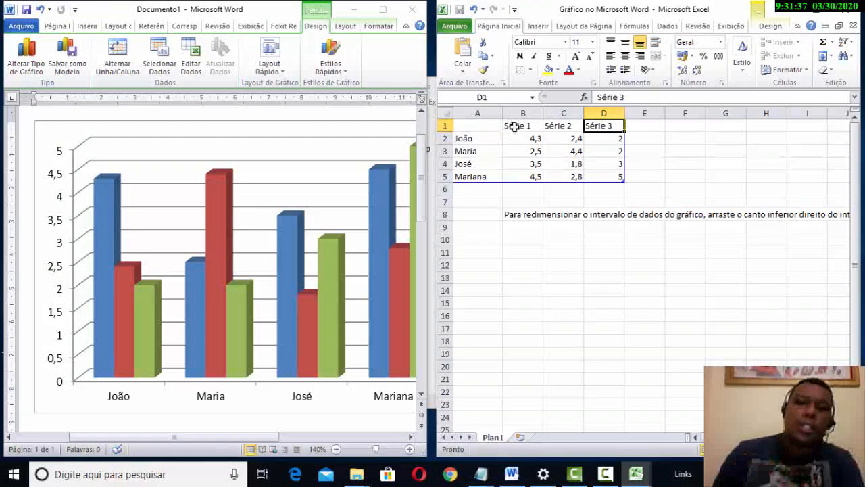
Rename the series headings in cells B1, C1 and D1 as Jan, Fev and Mar.
click(515, 125)
text(ja)
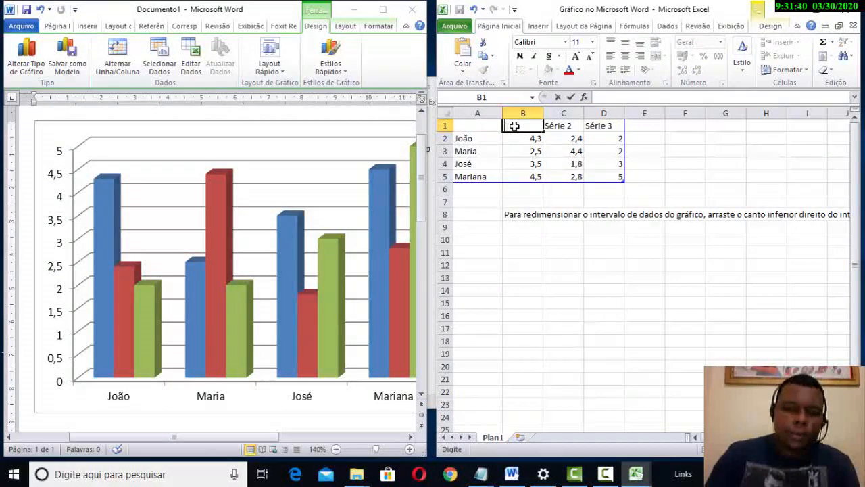
text(Jan)
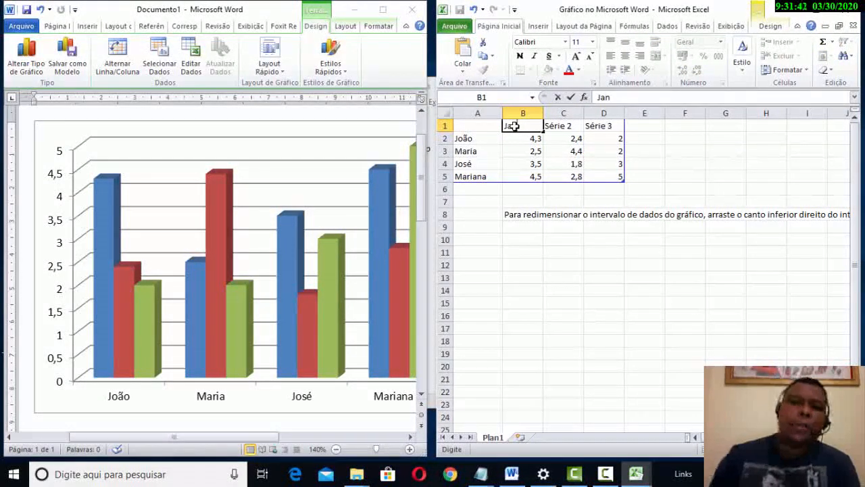
key(Tab)
text(Fe)
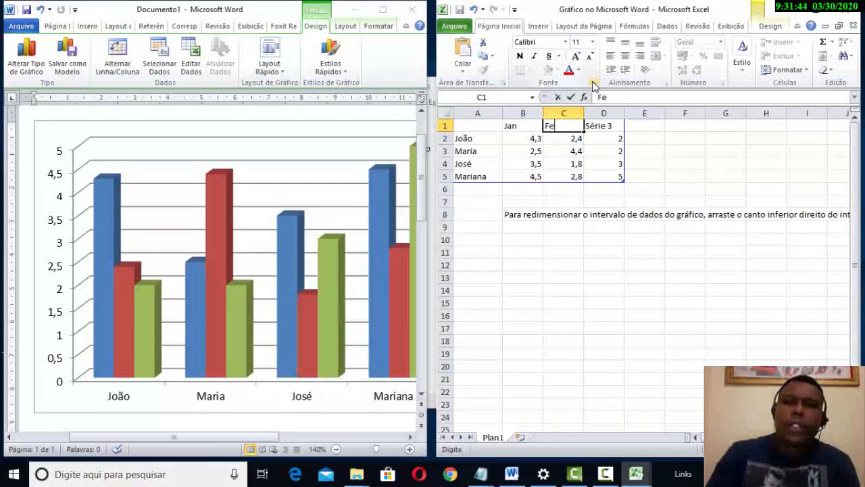
key(Tab)
text(Mar)
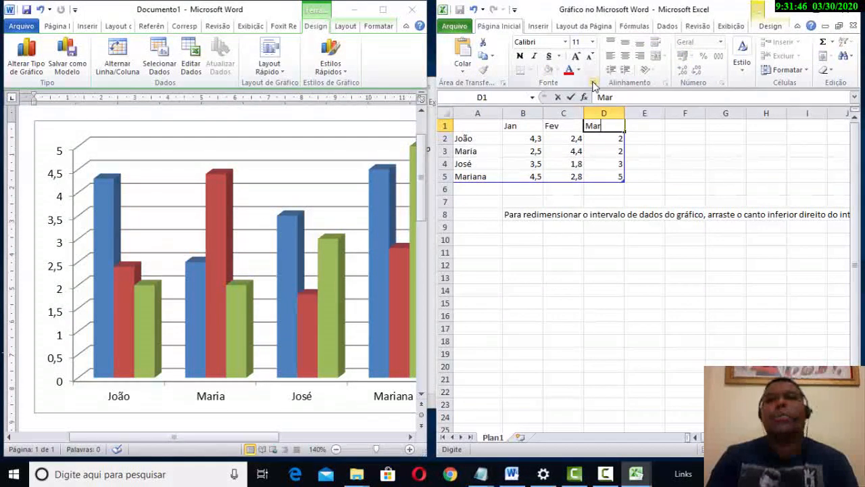
key(Return)
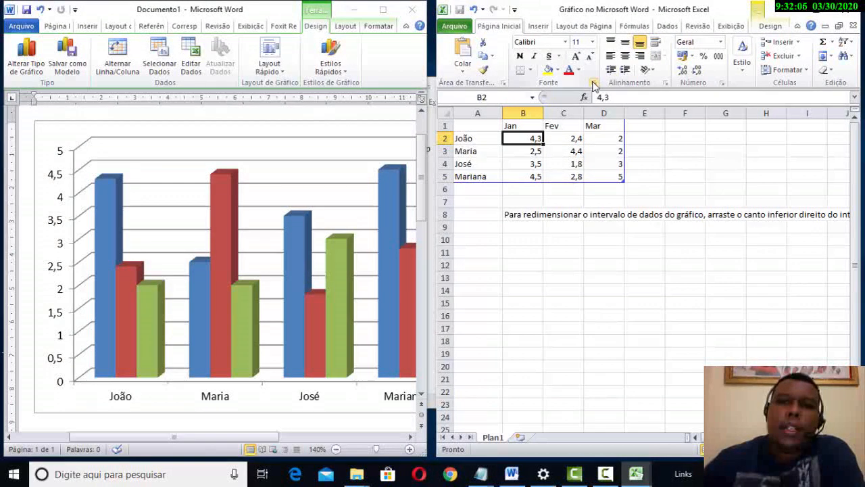
Enter 4300, 2400 and 2000 as the first person's Jan, Fev and Mar values in cells B2 to D2.
text(4300)
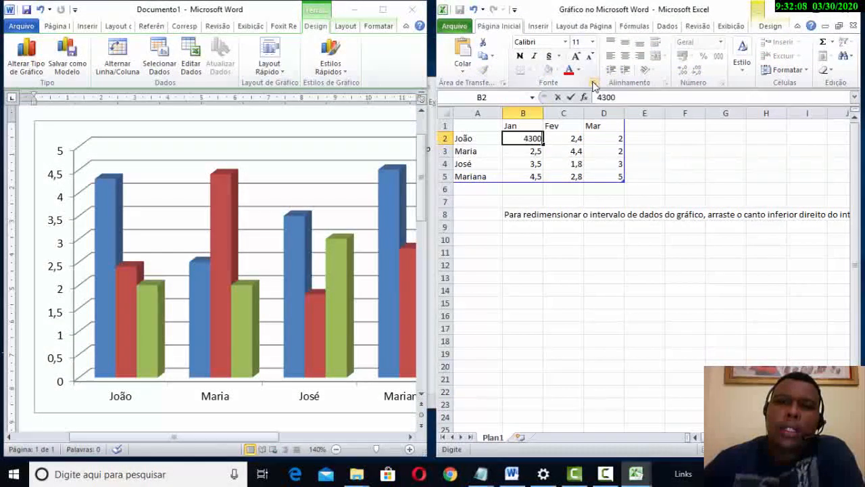
key(Return)
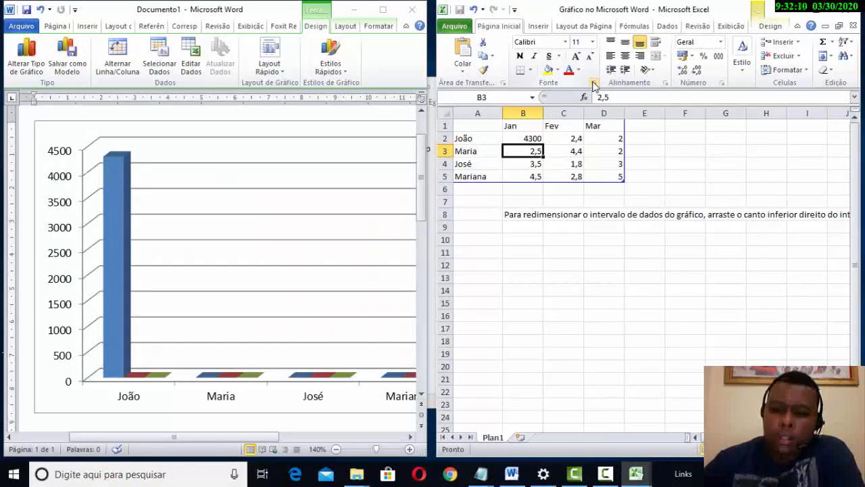
key(Up)
key(Right)
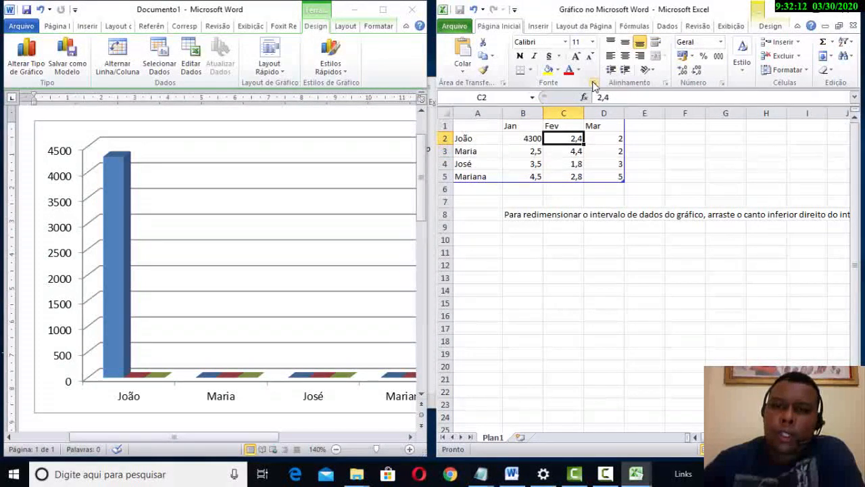
text(2400)
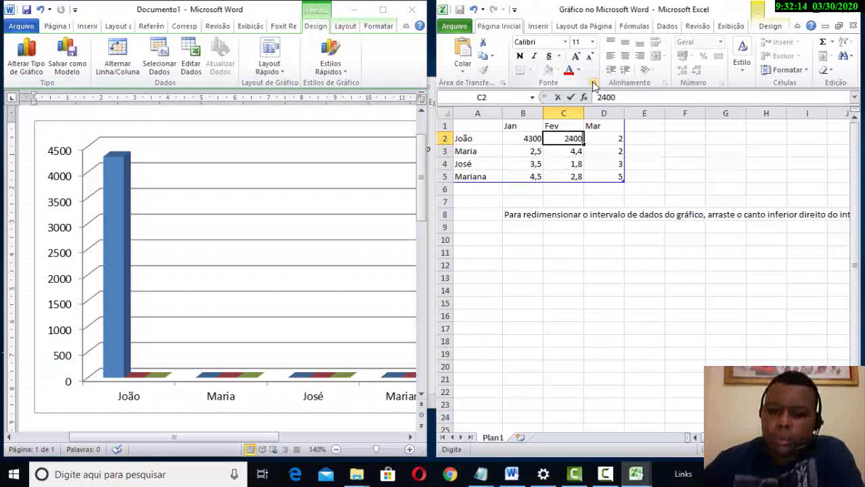
key(Right)
text(200)
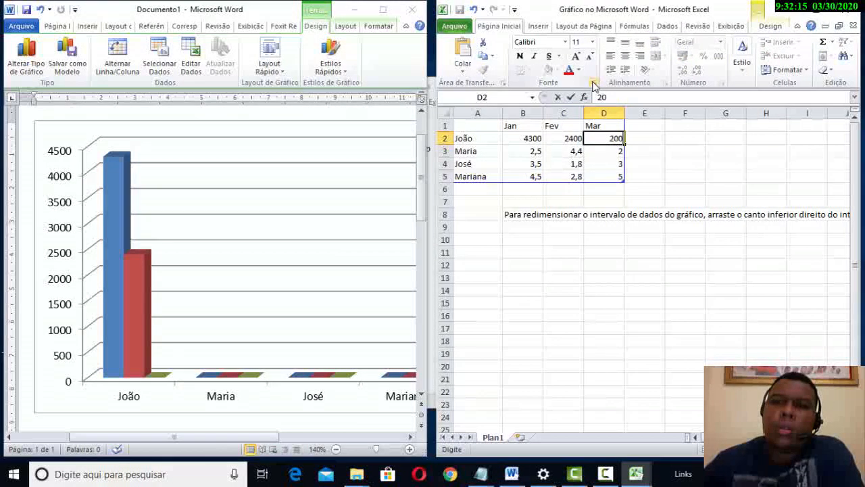
text(0)
key(Return)
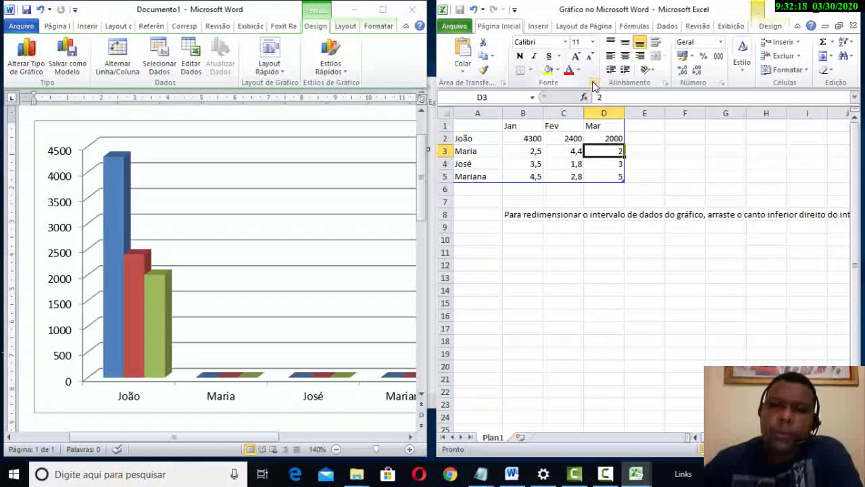
Enter 2500, 4400 and 200 as the second person's Jan, Fev and Mar values in cells B3 to D3.
key(Left)
key(Left)
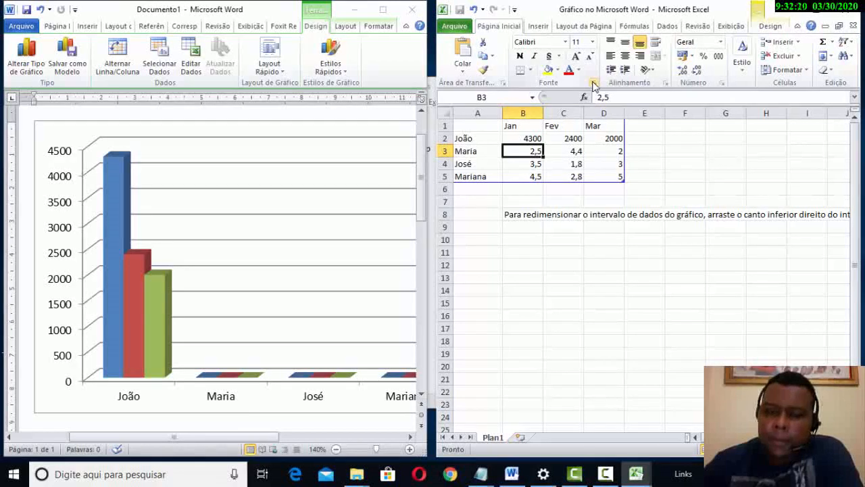
text(2500)
key(Tab)
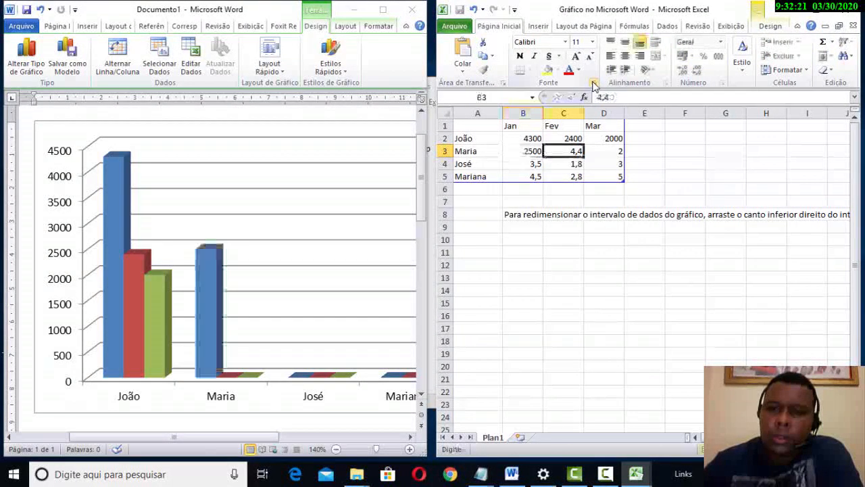
text(4400)
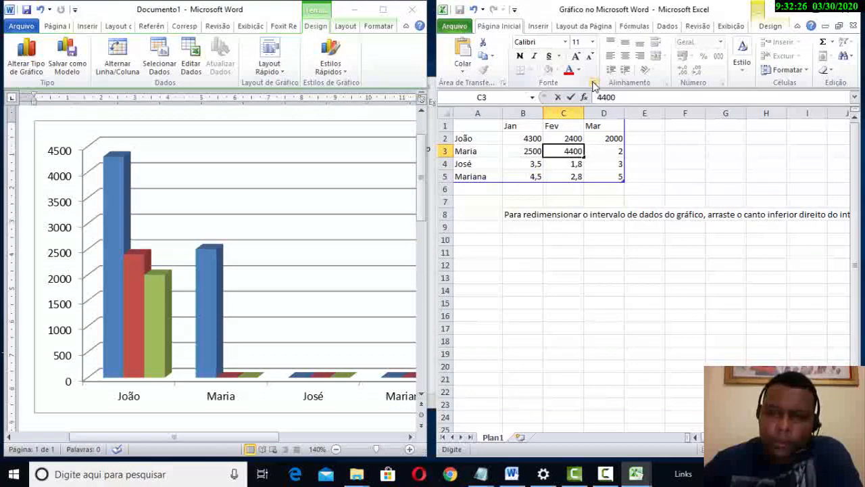
key(Tab)
text(2)
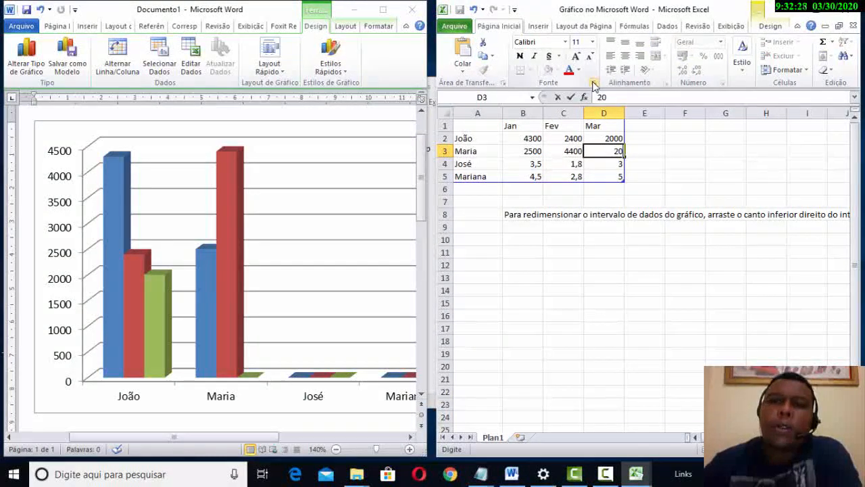
key(Return)
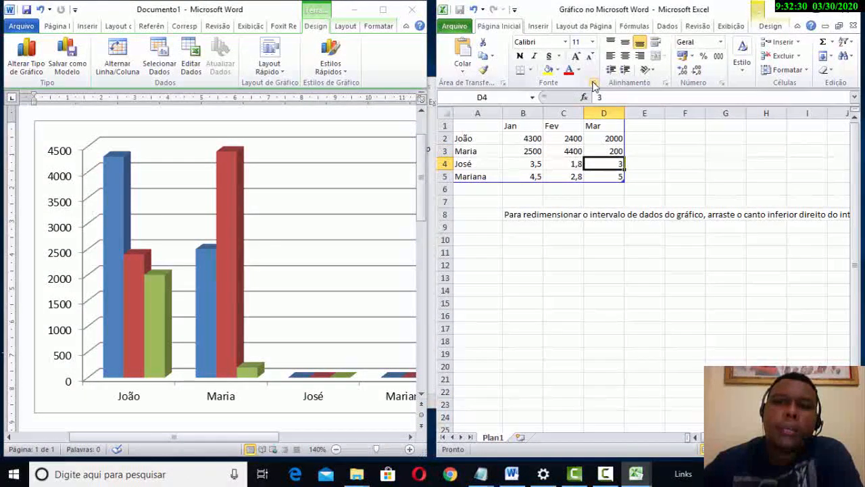
Enter 3500, 1800 and 3000 as the third person's Jan, Fev and Mar values in cells B4 to D4.
key(Left)
key(Left)
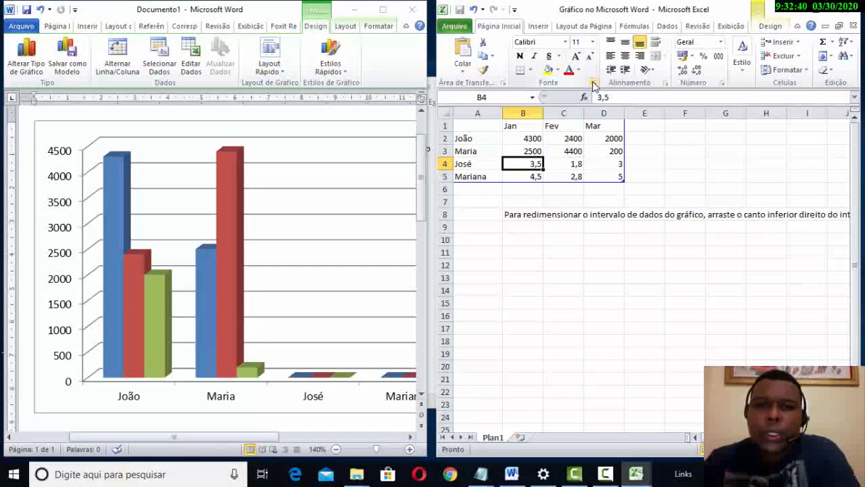
text(35)
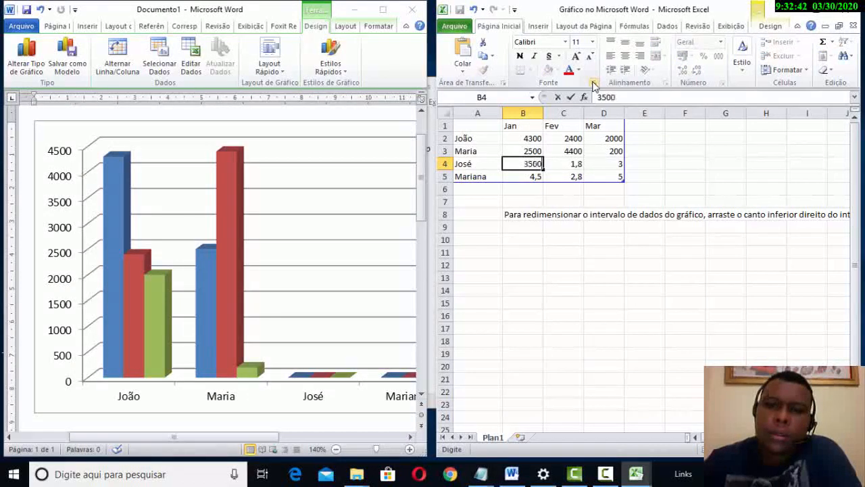
text(00)
key(Return)
key(Up)
key(Right)
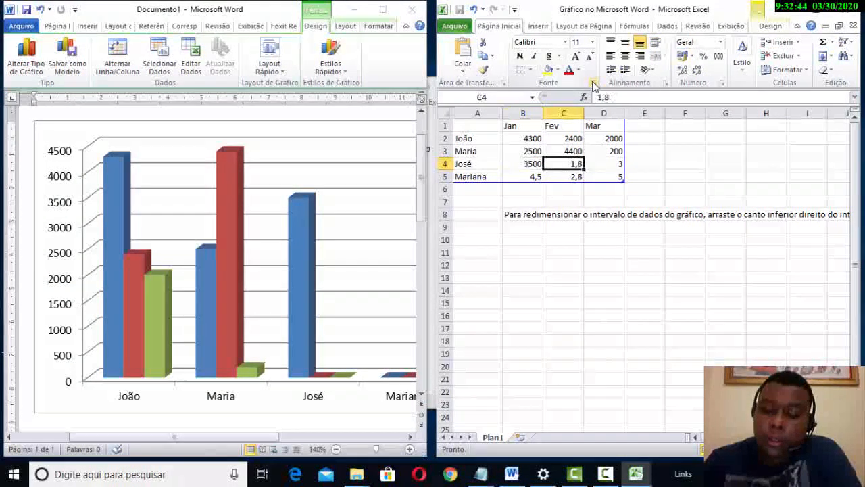
text(1800)
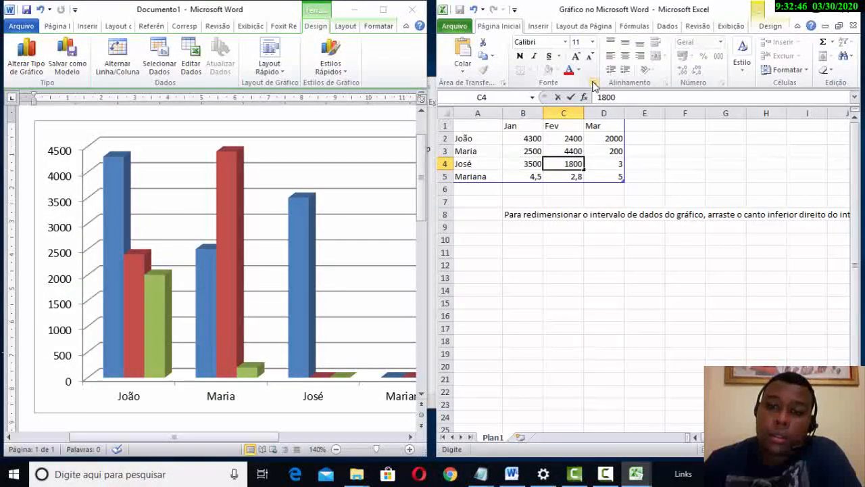
key(Right)
text(30)
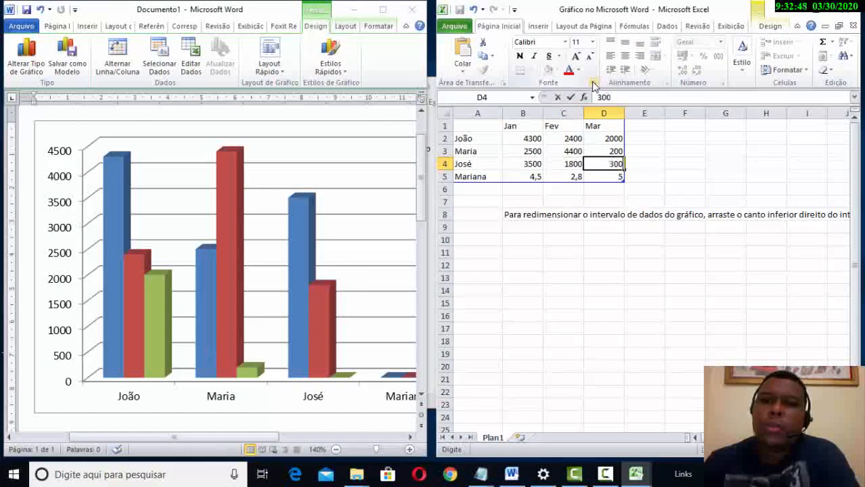
key(Return)
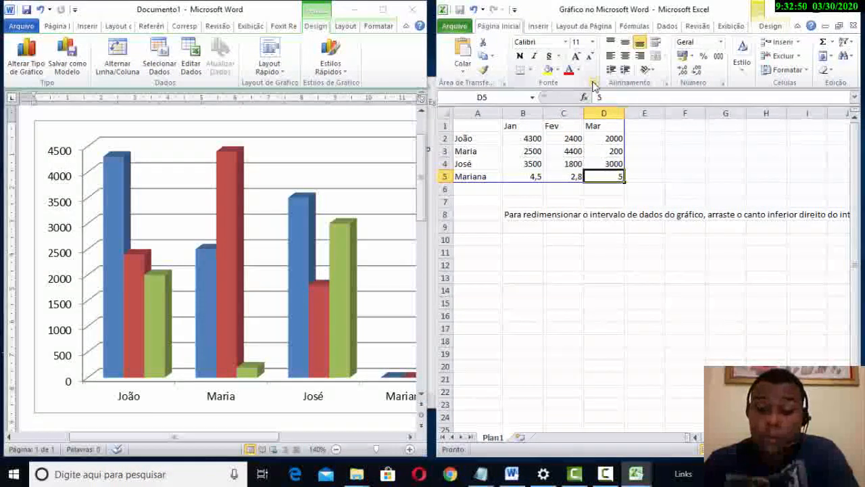
Enter 4500, 2800 and 5000 as the fourth person's Jan, Fev and Mar values in cells B5 to D5.
key(Left)
key(Left)
text(45)
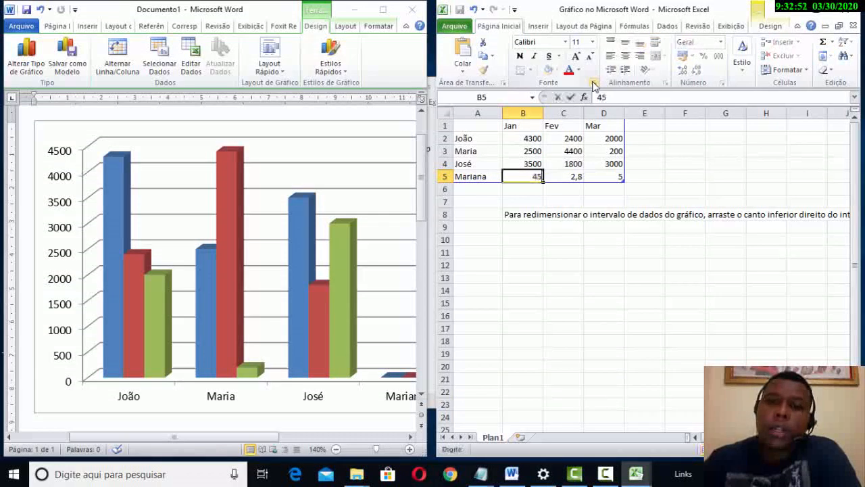
text(00)
key(Right)
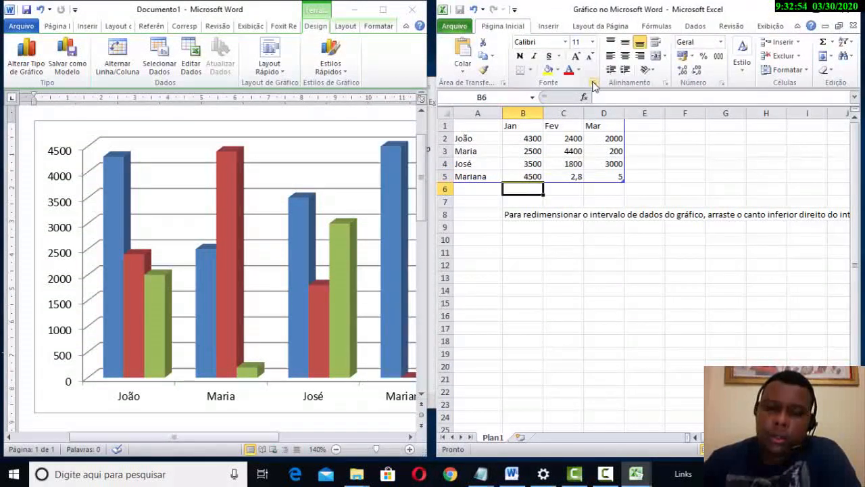
text(2800)
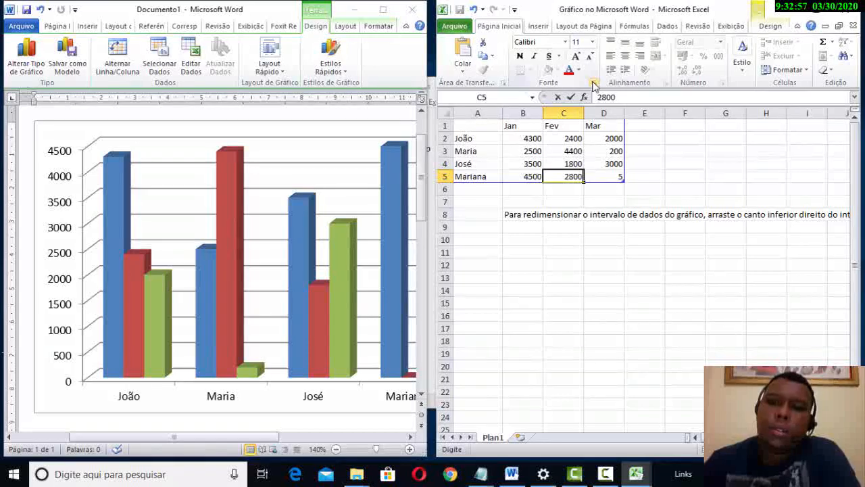
key(Return)
key(Up)
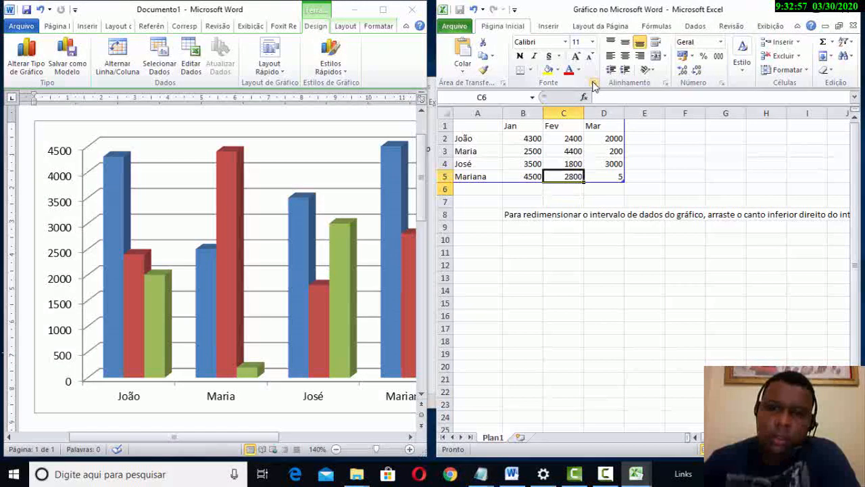
key(Right)
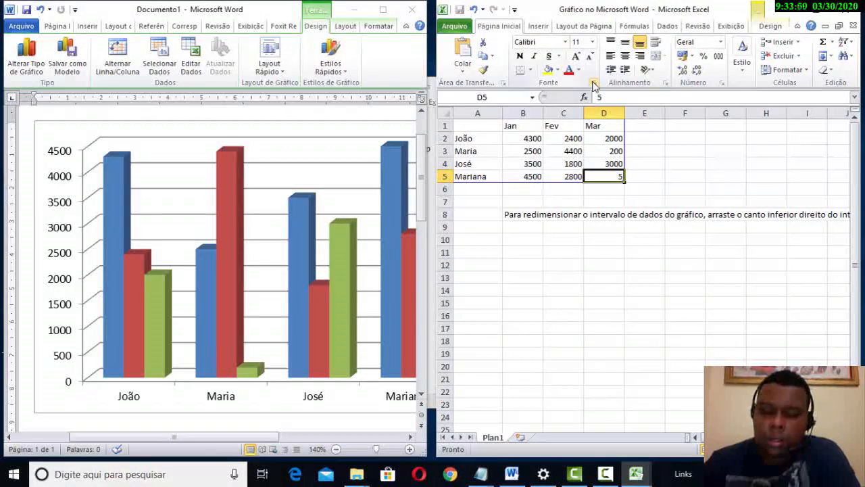
text(5000)
key(Return)
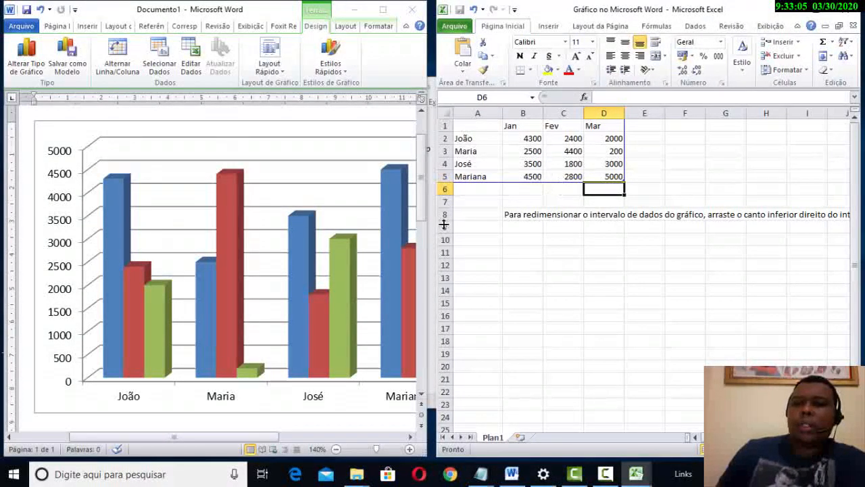
Move the Mar column with its heading and values from D1:D5 to E1:E5 in the chart's data sheet.
click(594, 227)
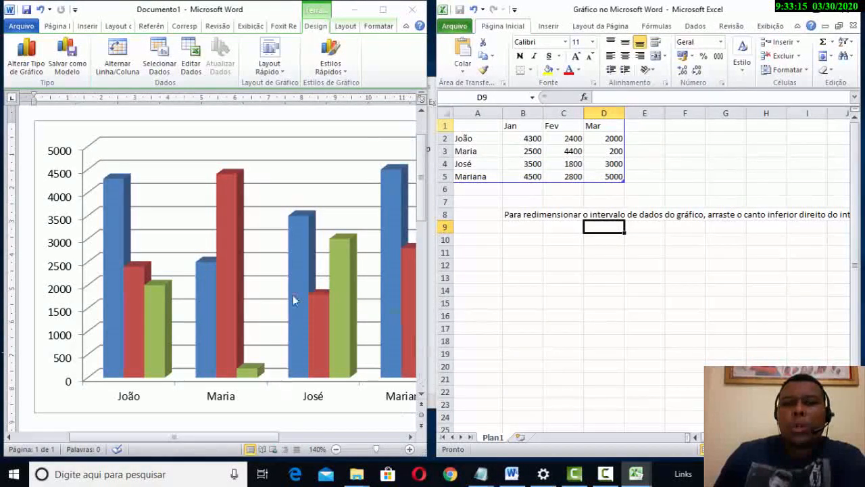
click(596, 128)
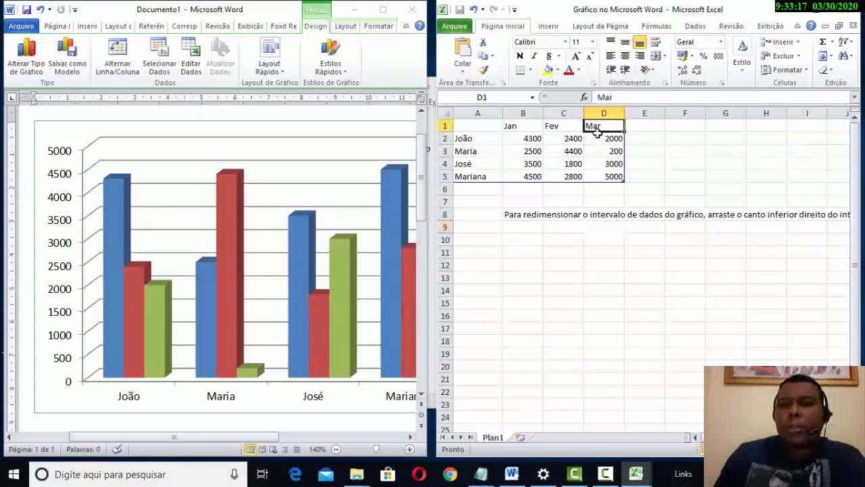
drag(596, 133, 620, 176)
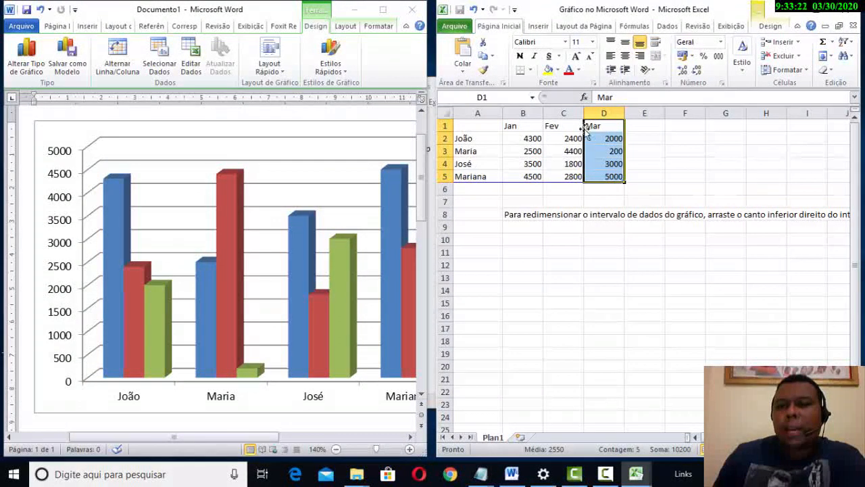
drag(587, 133, 647, 131)
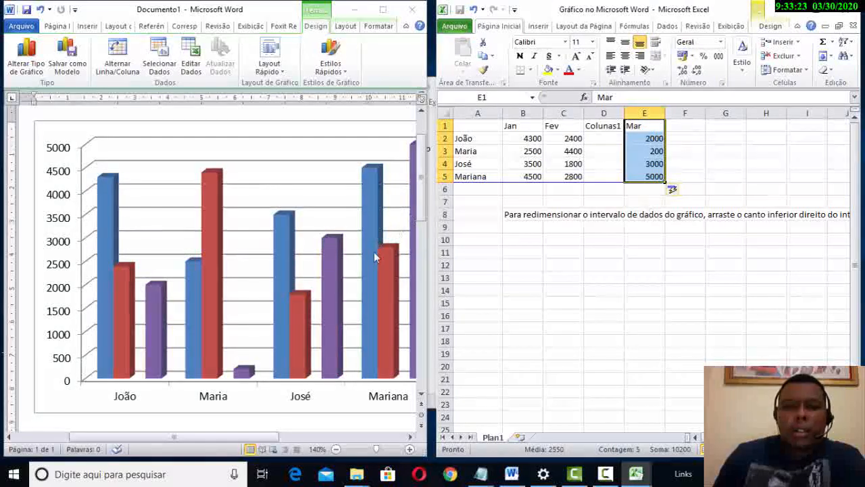
drag(187, 437, 295, 445)
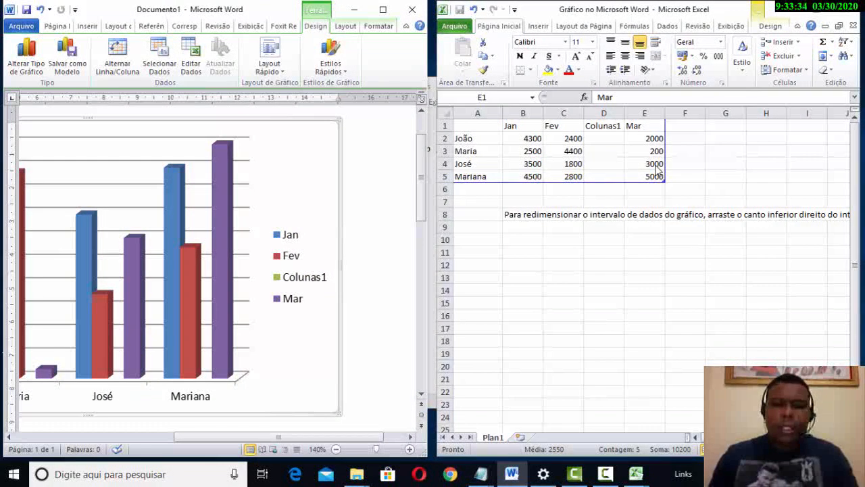
Undo the last change in the chart's data sheet, keeping the chart in the Word document.
key(ctrl+z)
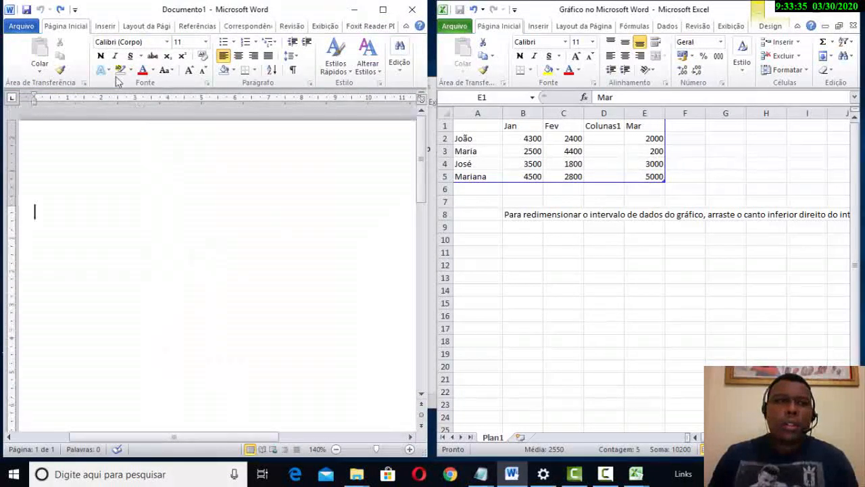
click(59, 10)
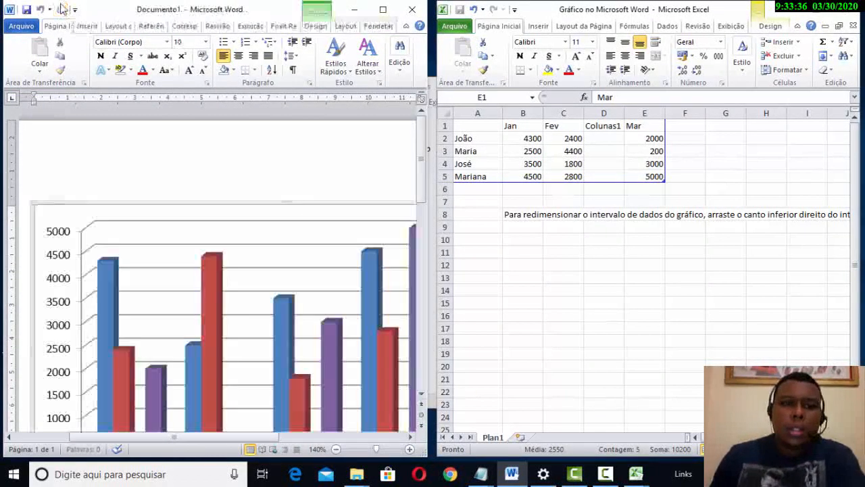
click(665, 181)
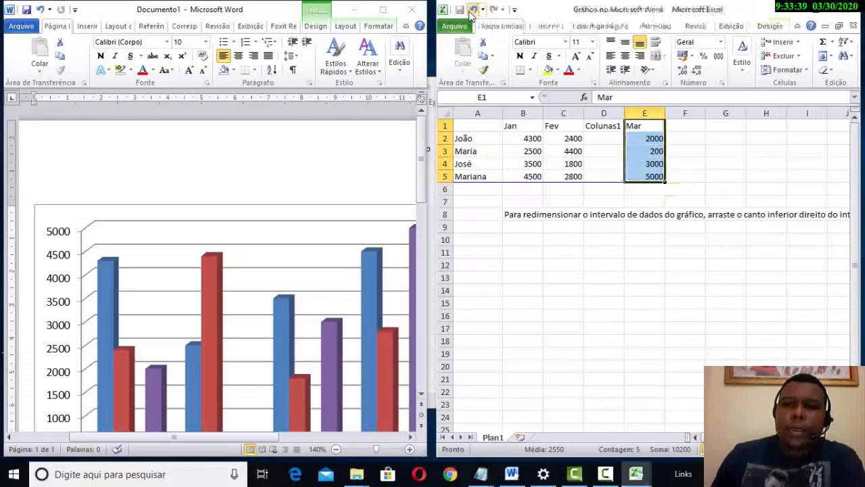
click(471, 10)
click(767, 202)
scroll(651, 141, down, 1)
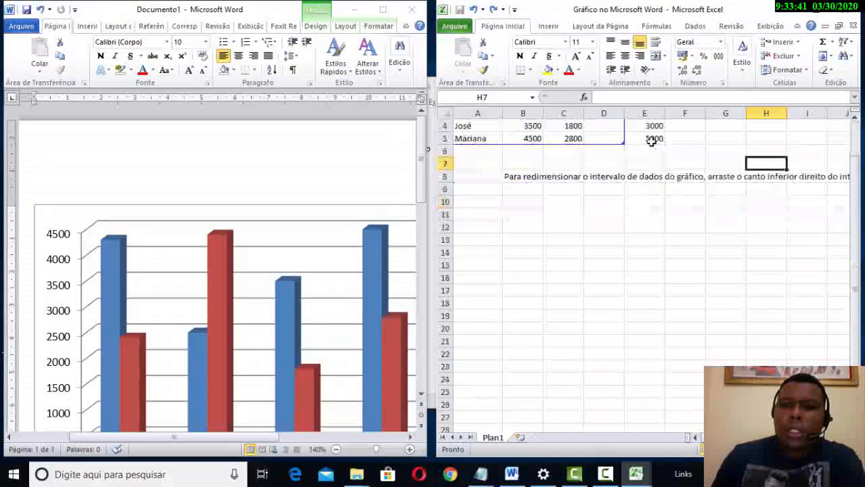
scroll(651, 140, up, 1)
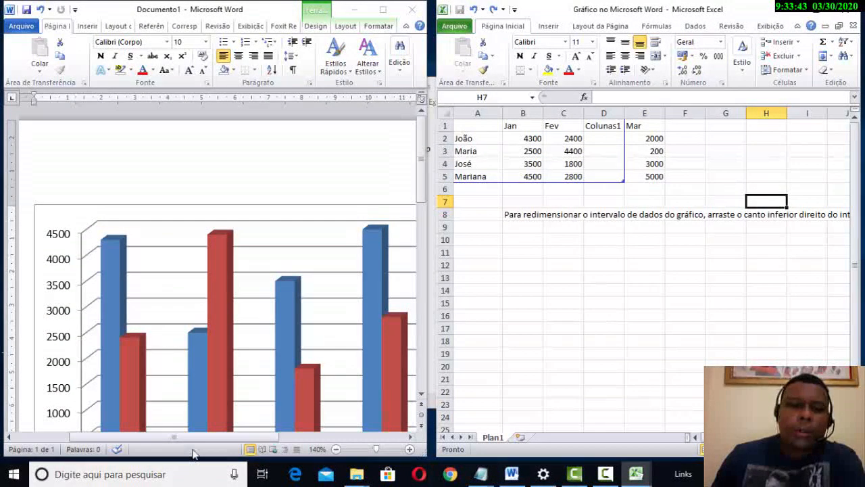
Check the chart's legend and clear the Colunas1 heading from cell D1 of the chart's data sheet.
drag(212, 436, 328, 405)
scroll(324, 365, down, 3)
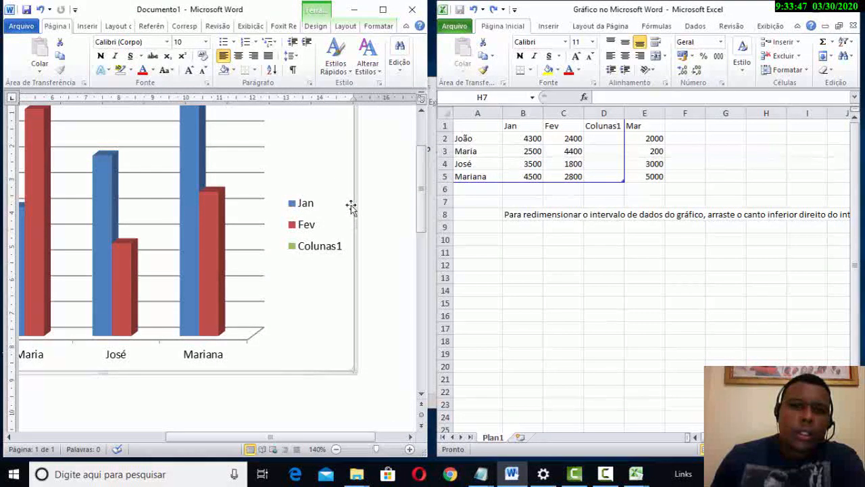
click(608, 125)
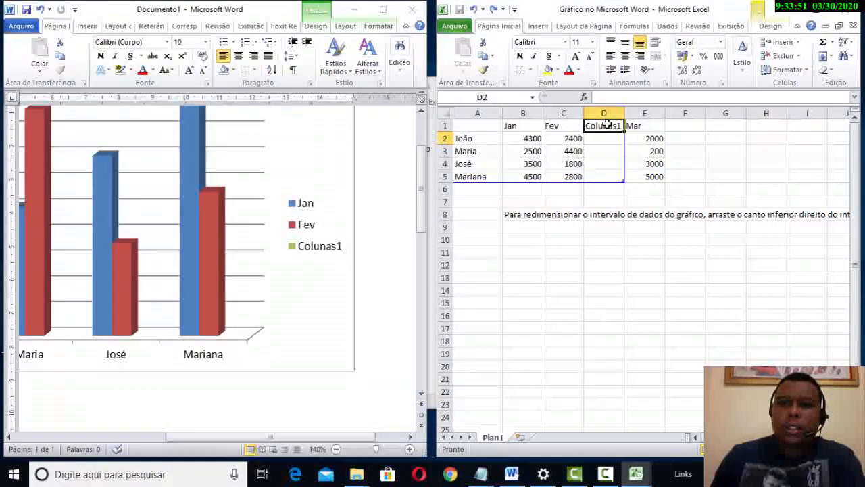
click(563, 201)
click(610, 125)
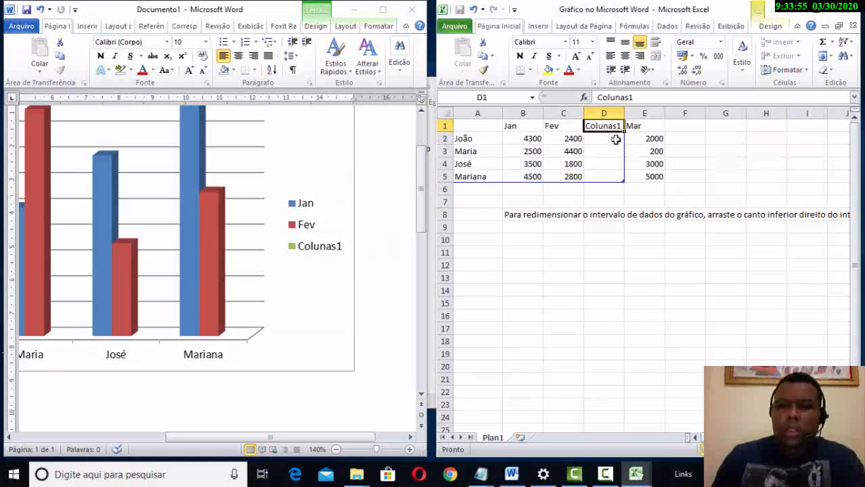
key(BackSpace)
click(664, 161)
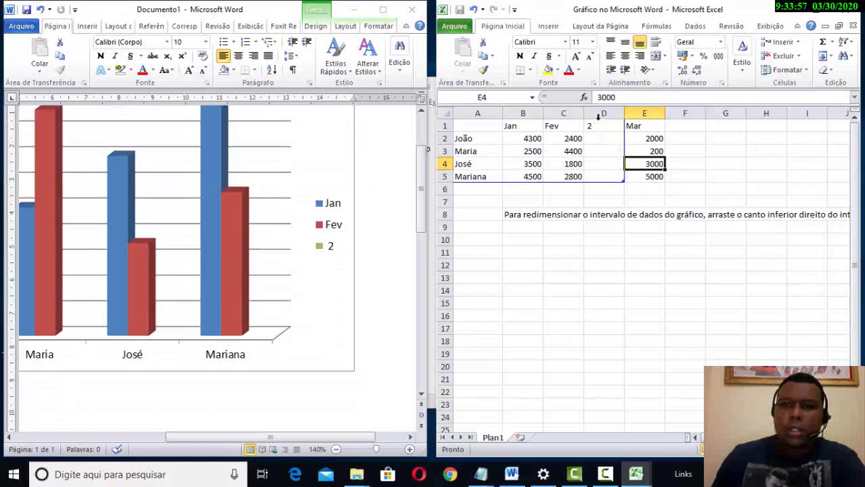
click(599, 120)
double_click(600, 125)
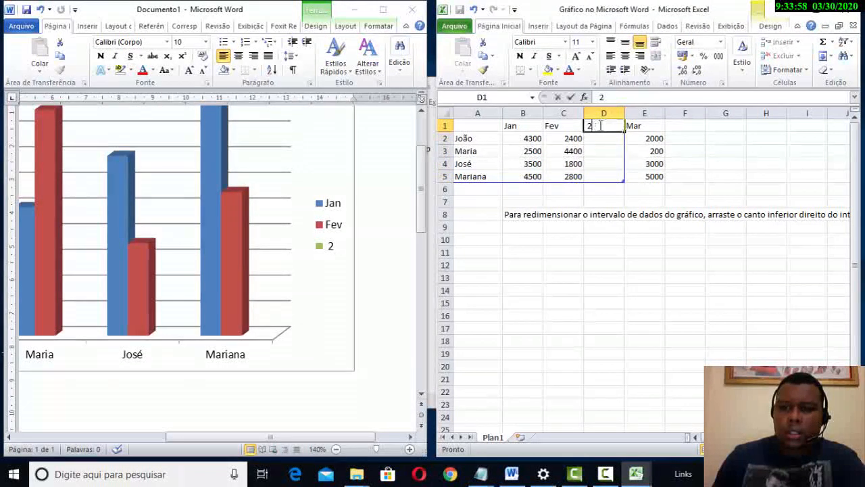
click(604, 164)
click(589, 126)
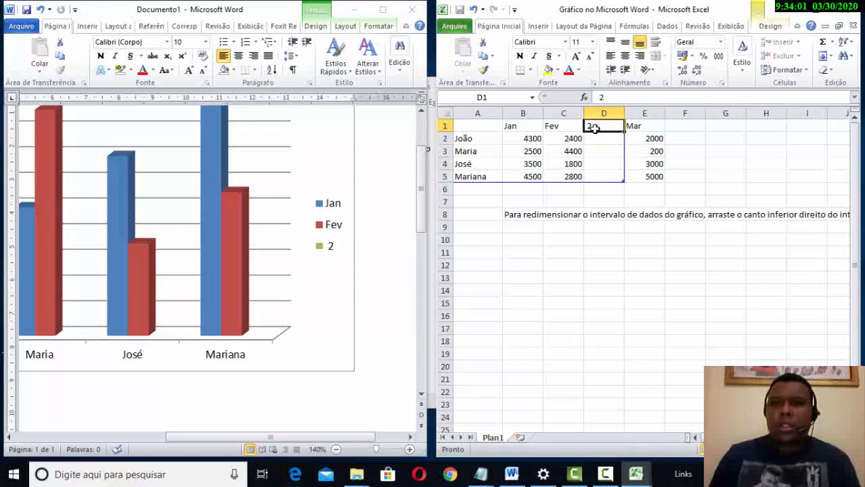
key(BackSpace)
click(600, 173)
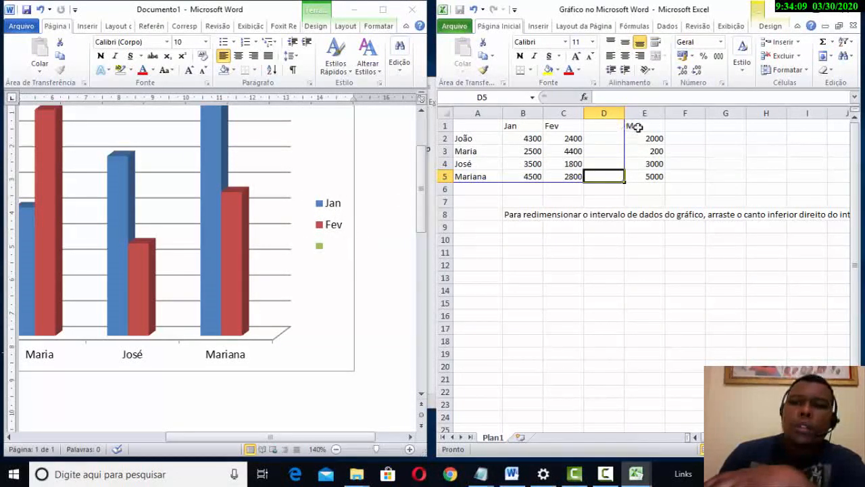
Move the Mar heading and its values from E1:E5 back to D1:D5 in the chart's data sheet.
click(651, 153)
drag(650, 153, 648, 164)
drag(642, 128, 614, 183)
click(402, 270)
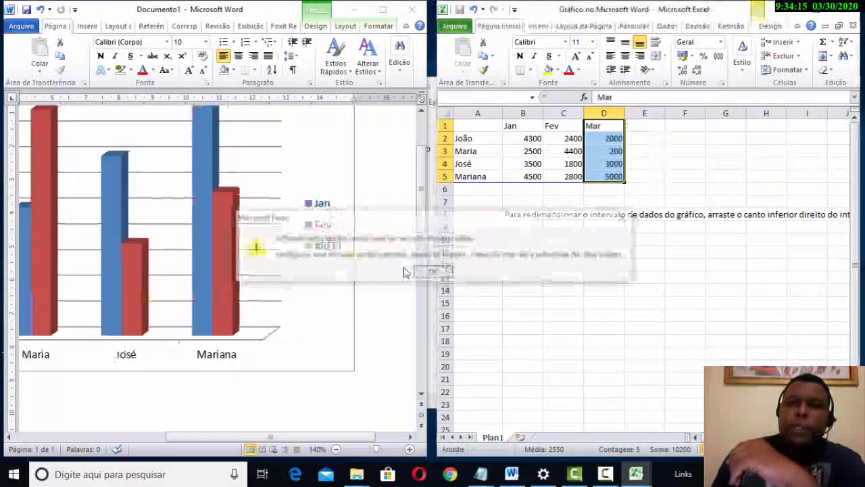
click(438, 272)
click(641, 190)
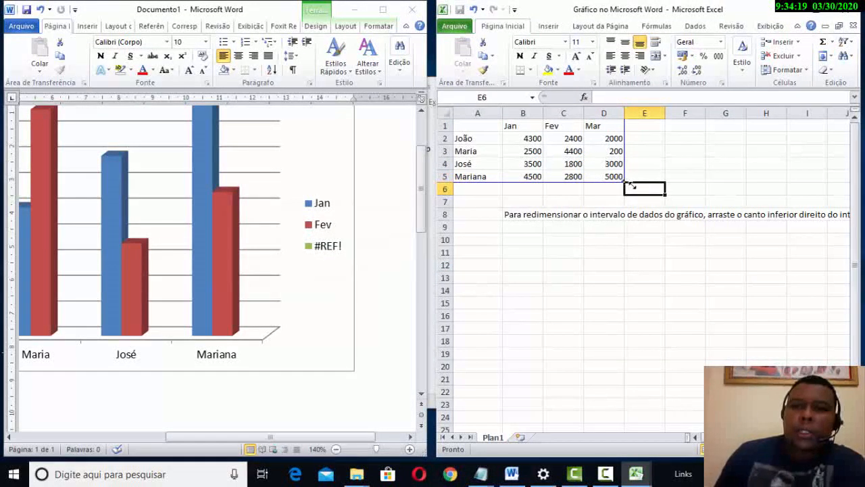
Try to adjust the chart's data range from its corner at D5, and undo the last change.
mouse_move(630, 184)
mouse_down()
mouse_move(703, 191)
mouse_move(636, 170)
mouse_up()
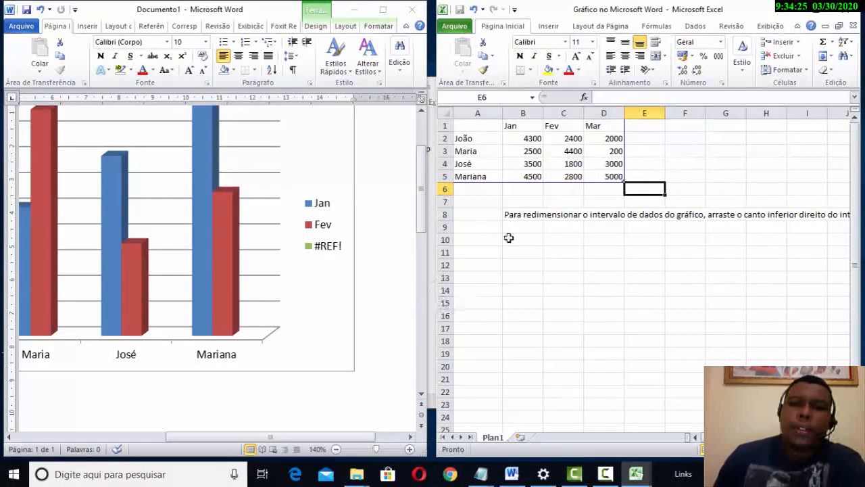
click(643, 178)
click(449, 274)
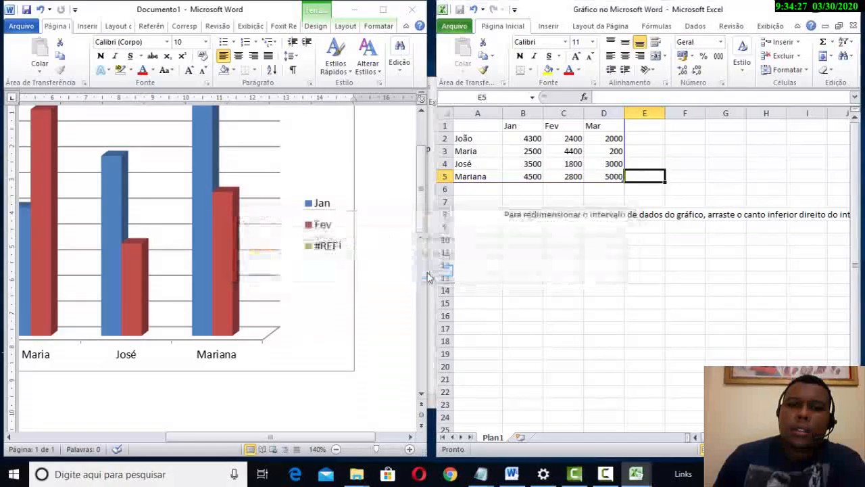
click(474, 11)
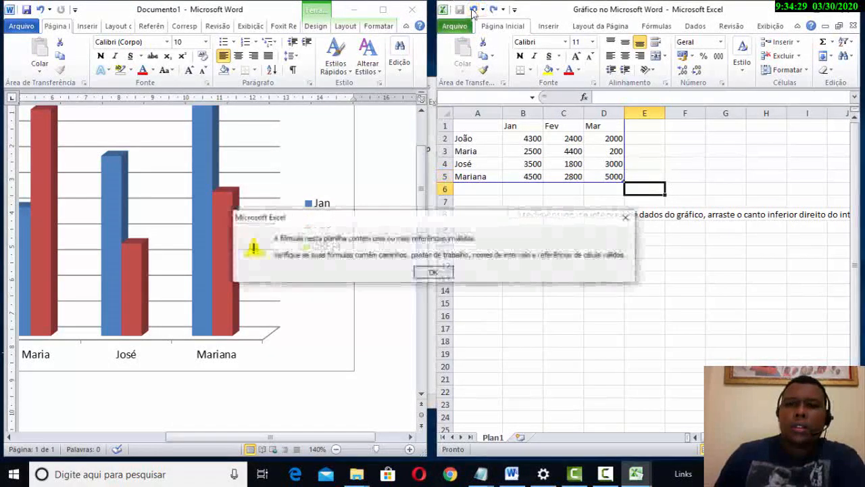
click(433, 272)
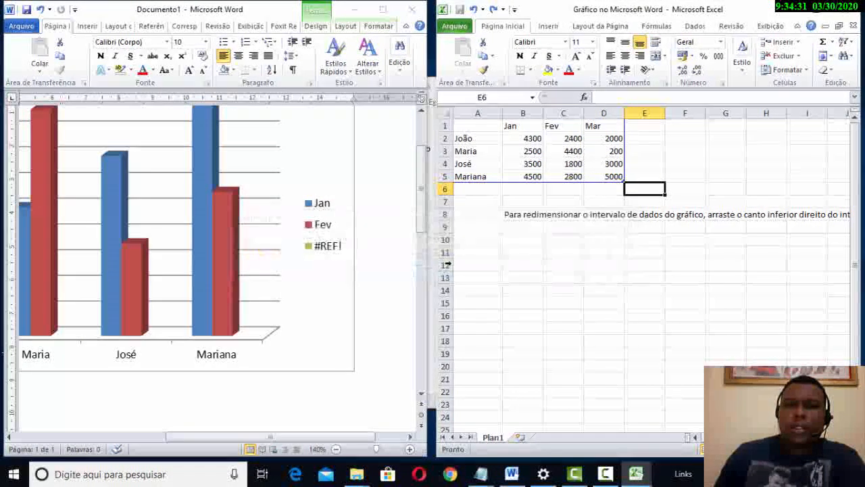
Re-enter Mar as the column heading in cell D1 of the chart's data sheet.
double_click(613, 127)
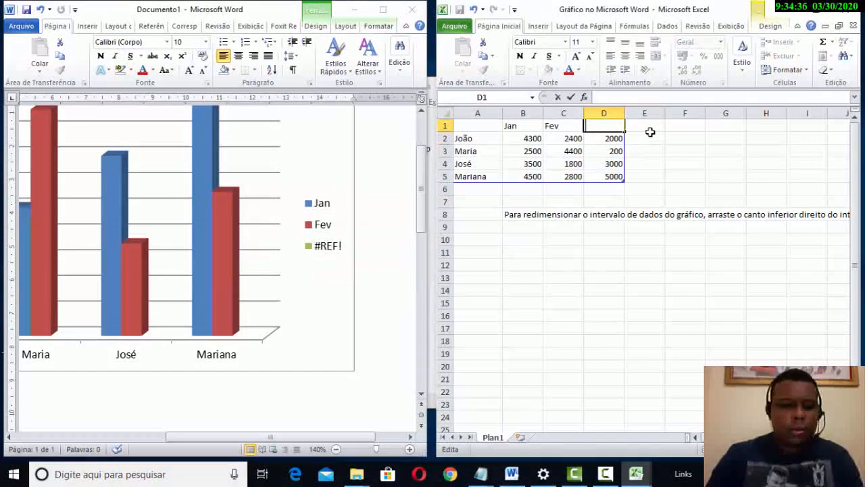
text(a)
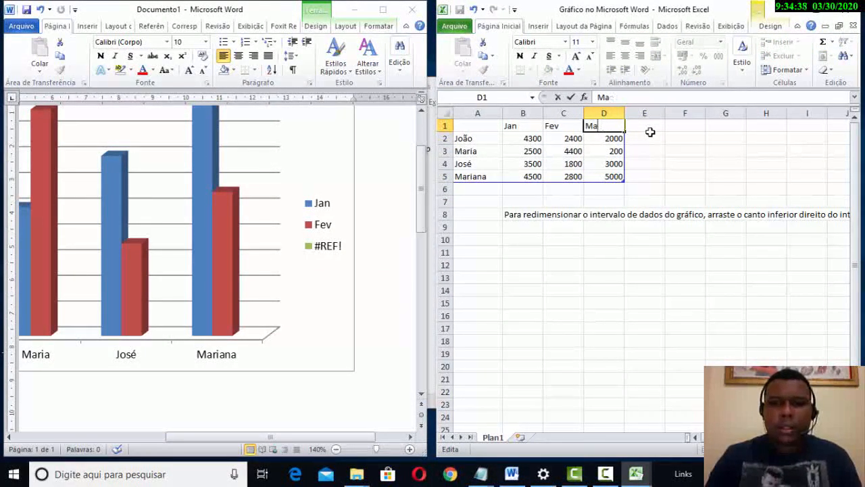
text(er)
key(Return)
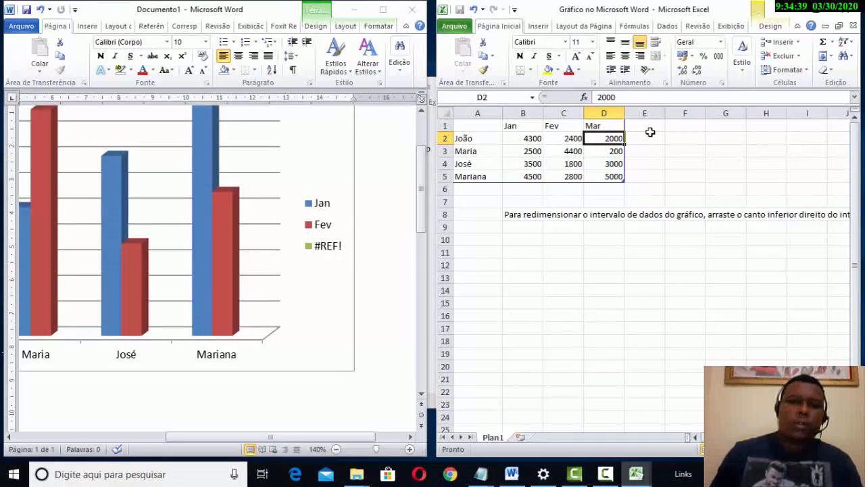
click(118, 186)
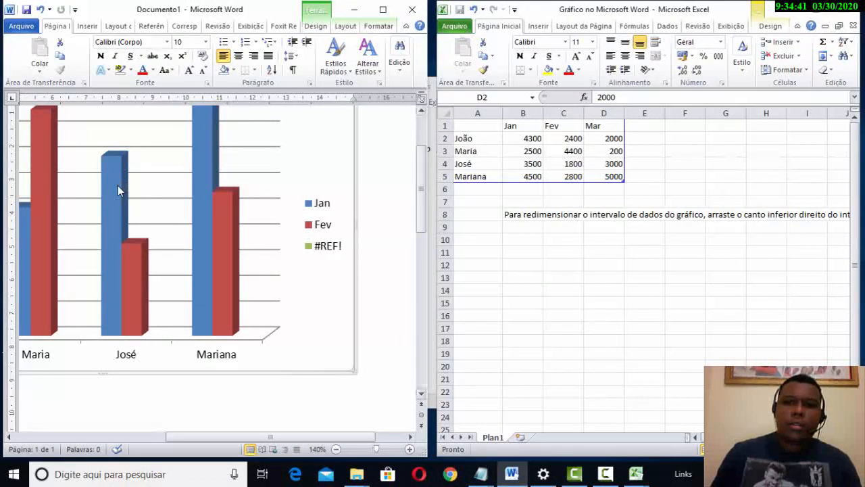
click(645, 214)
click(523, 316)
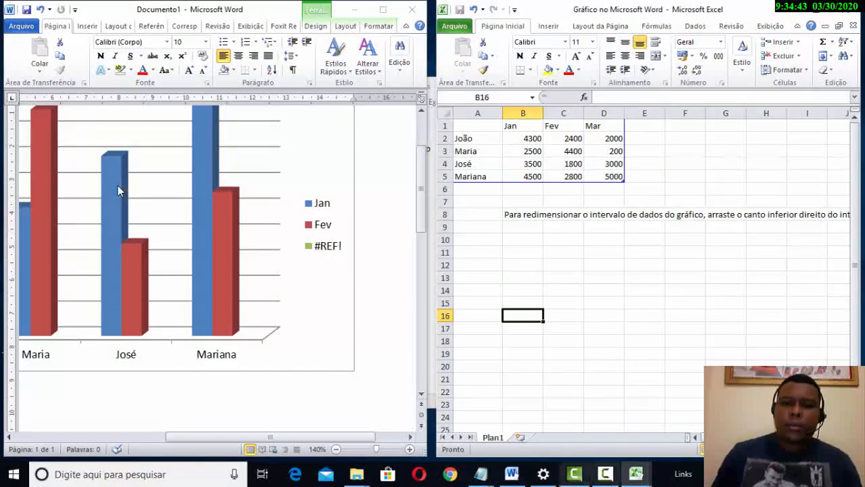
click(605, 474)
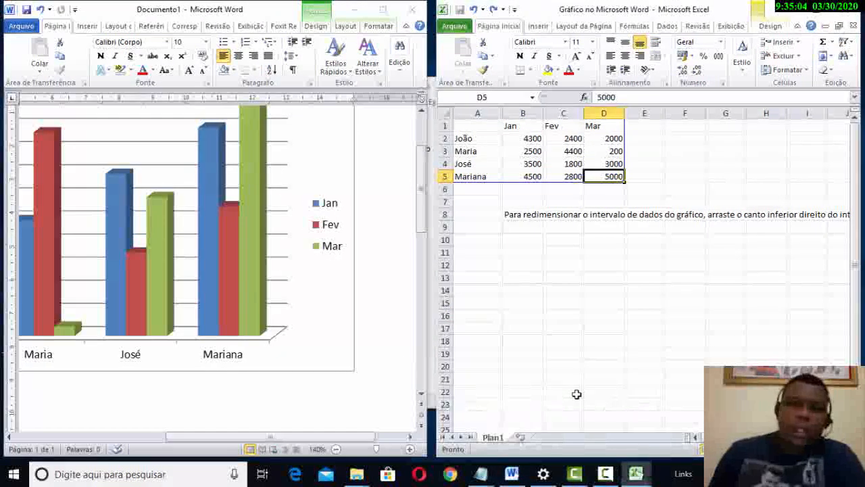
click(612, 475)
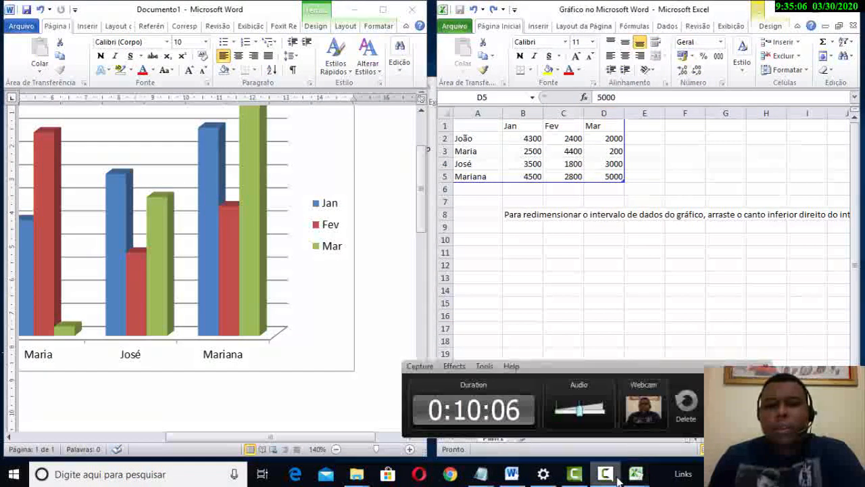
click(615, 477)
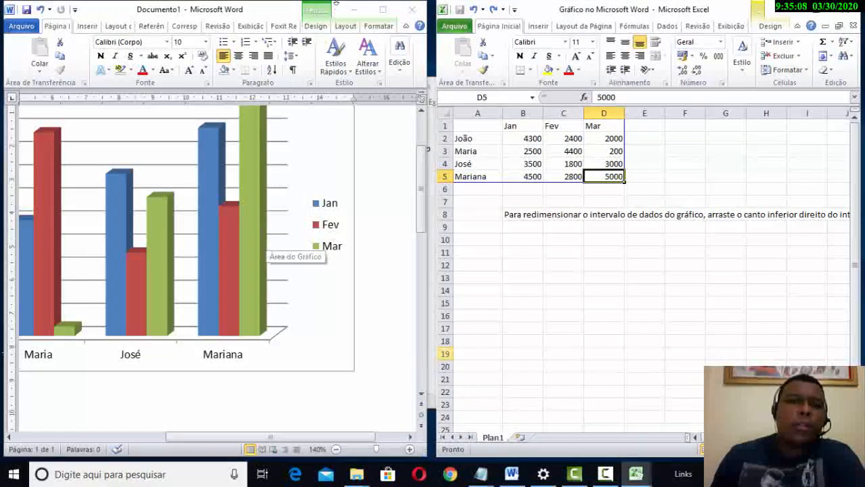
Maximize the Word document window and examine the whole chart with its Jan, Fev and Mar columns.
click(384, 17)
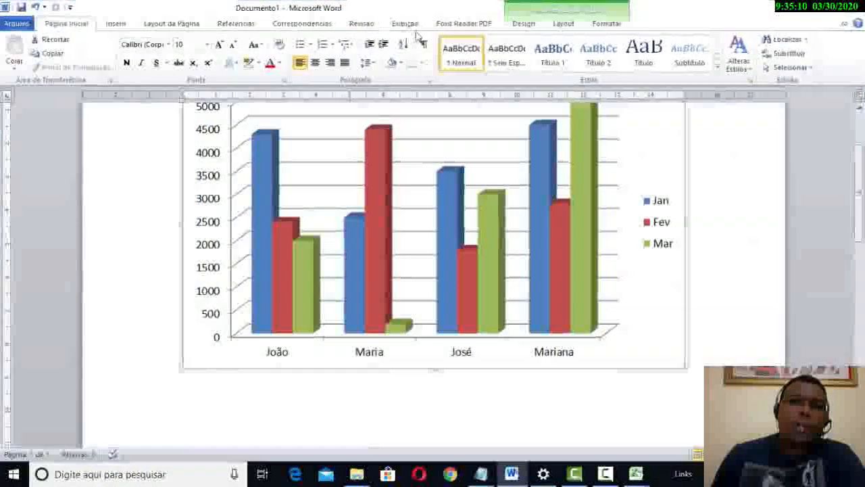
scroll(492, 128, up, 4)
scroll(493, 128, down, 3)
scroll(493, 128, up, 2)
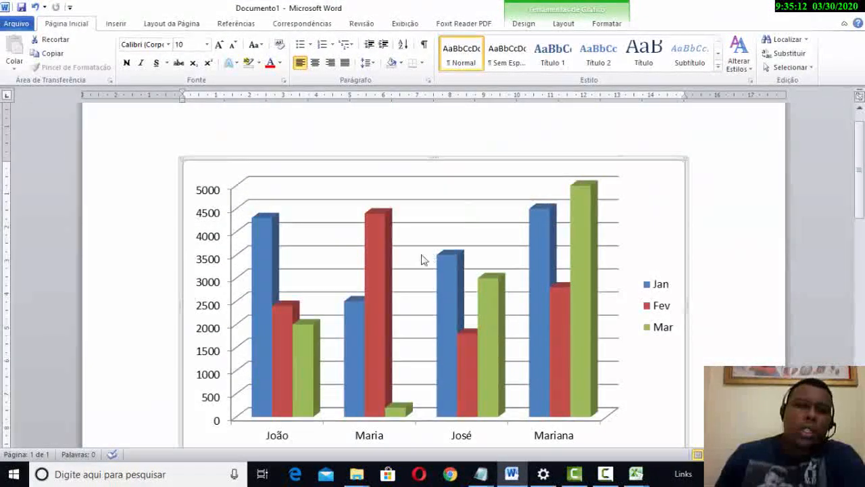
scroll(378, 243, down, 1)
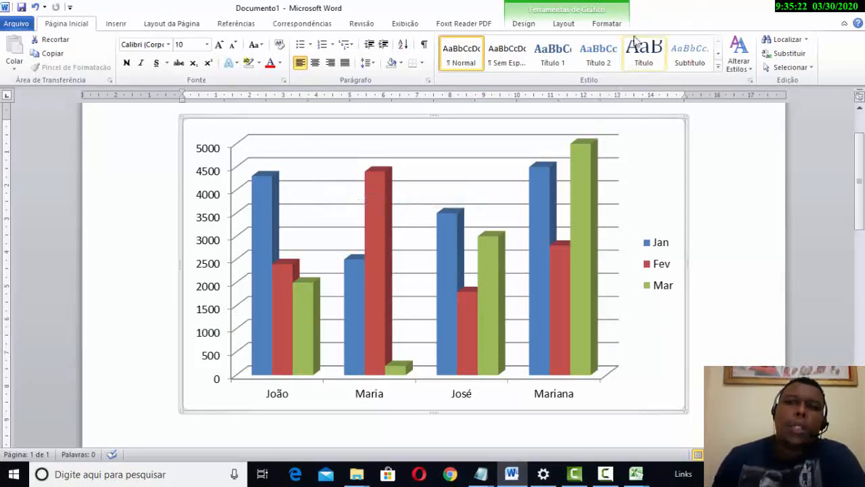
Arrange the Word document side by side with the chart's data sheet and reduce the document zoom to 110%.
drag(561, 8, 1, 3)
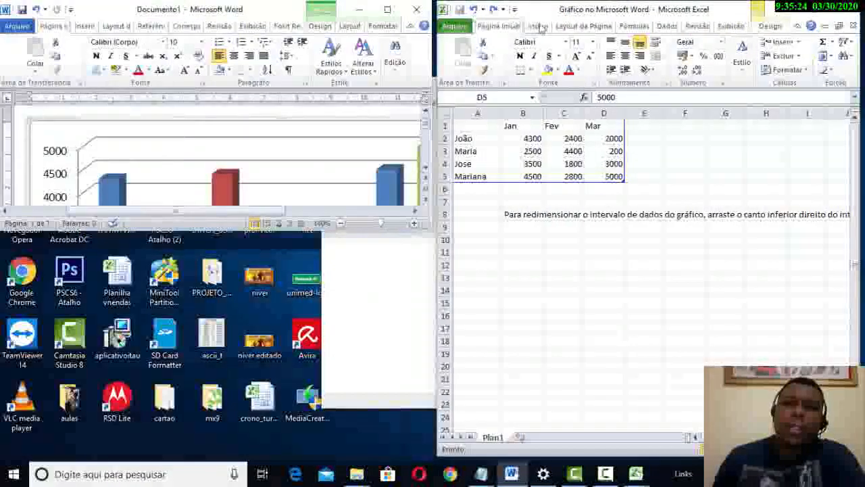
click(511, 23)
drag(285, 12, 0, 47)
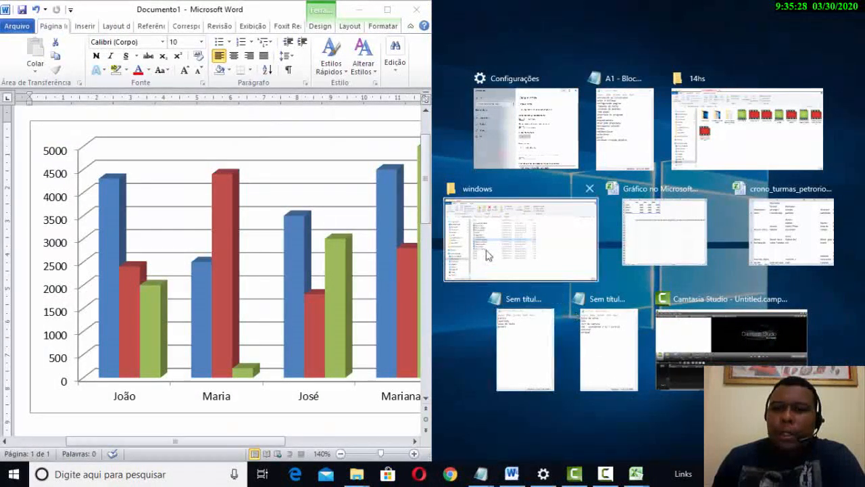
click(675, 250)
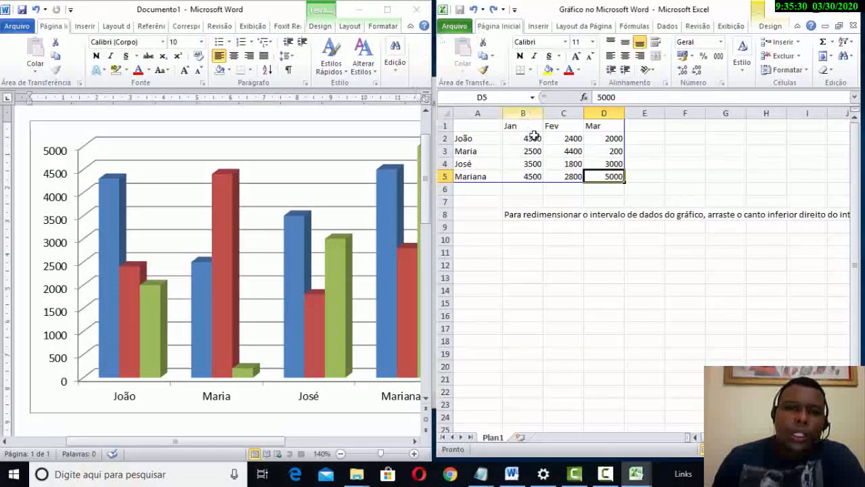
click(343, 455)
click(343, 455)
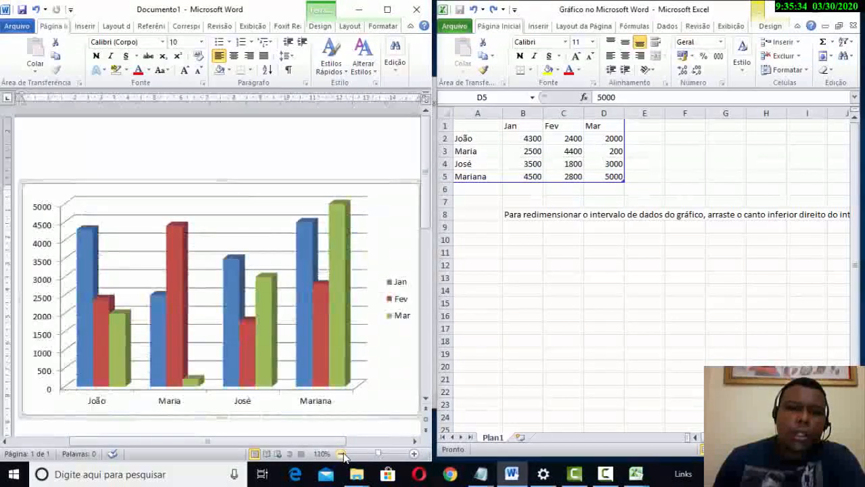
click(343, 455)
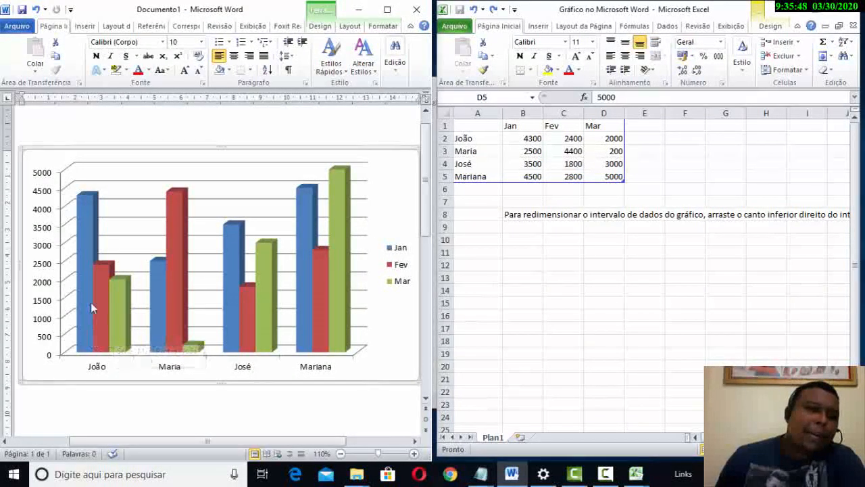
Compare the first person's Jan column in the chart with its value in cell B2.
mouse_move(82, 203)
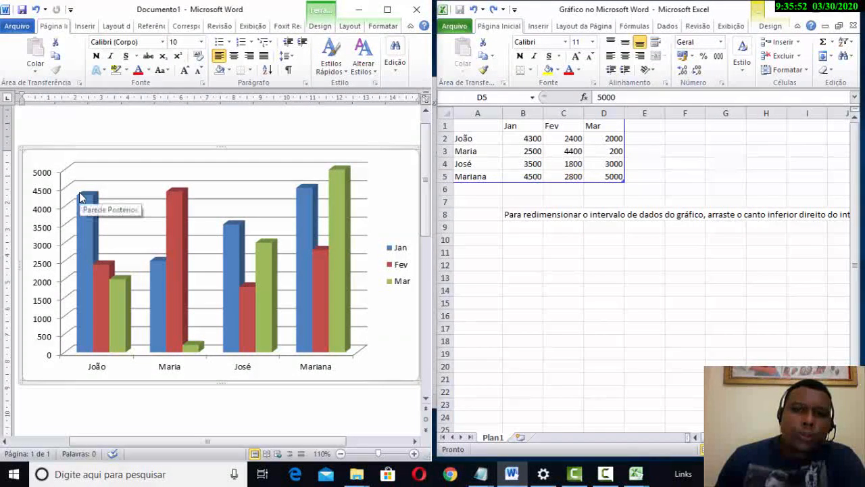
click(534, 138)
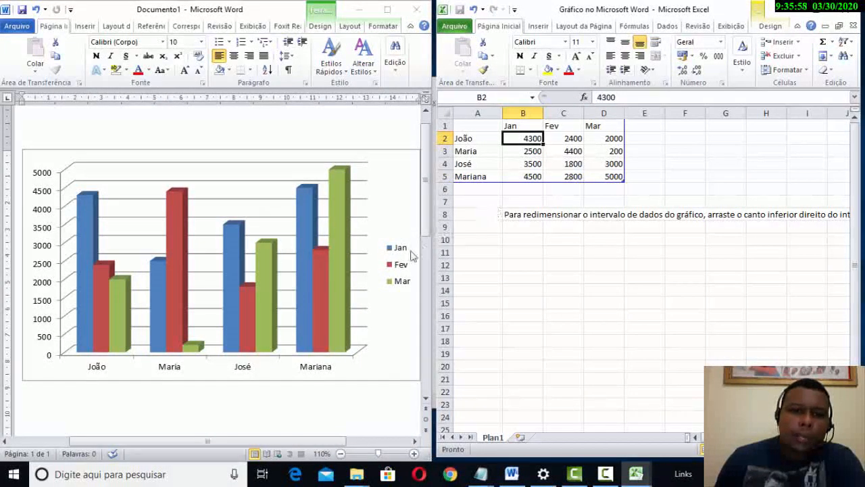
click(317, 455)
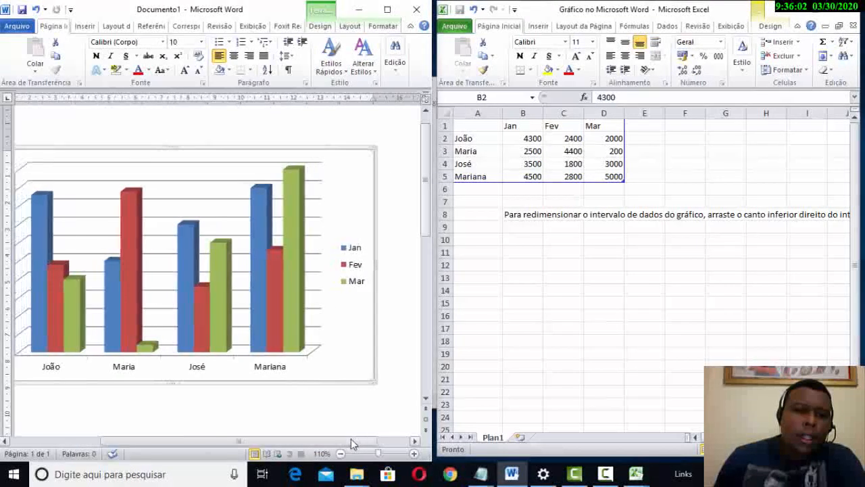
drag(327, 439, 320, 438)
Maximize the Word document window and switch the chart's rows and columns to group the data by month.
click(387, 10)
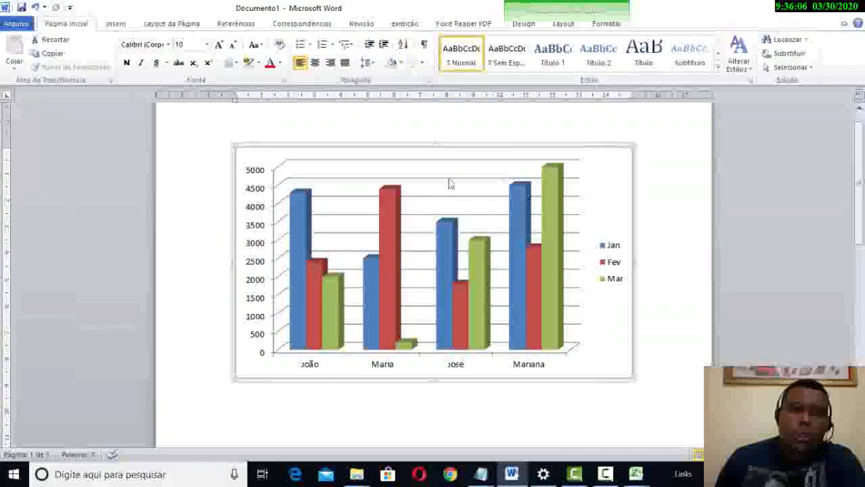
click(524, 24)
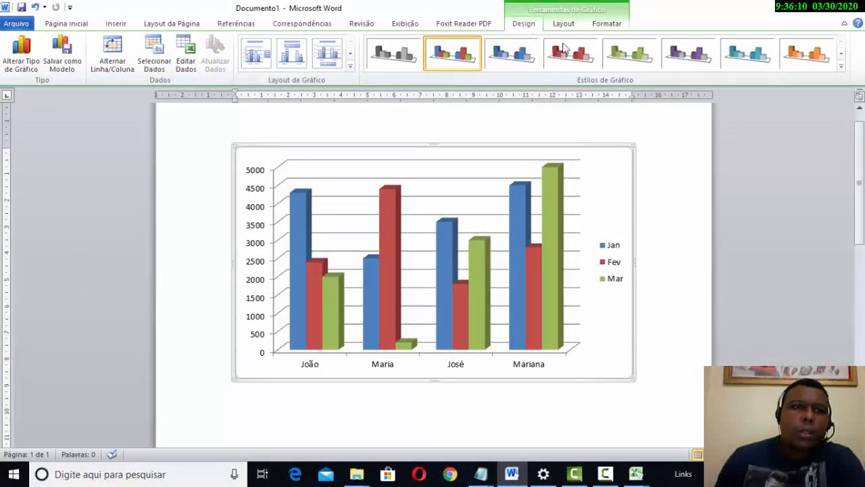
click(112, 61)
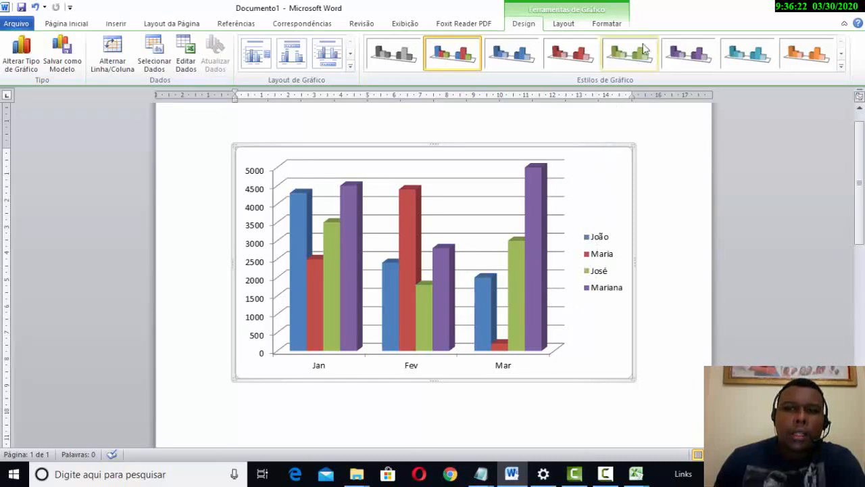
Arrange the Word document side by side with the chart's data sheet and compare the chart's columns with the sheet's values.
drag(676, 5, 1, 1)
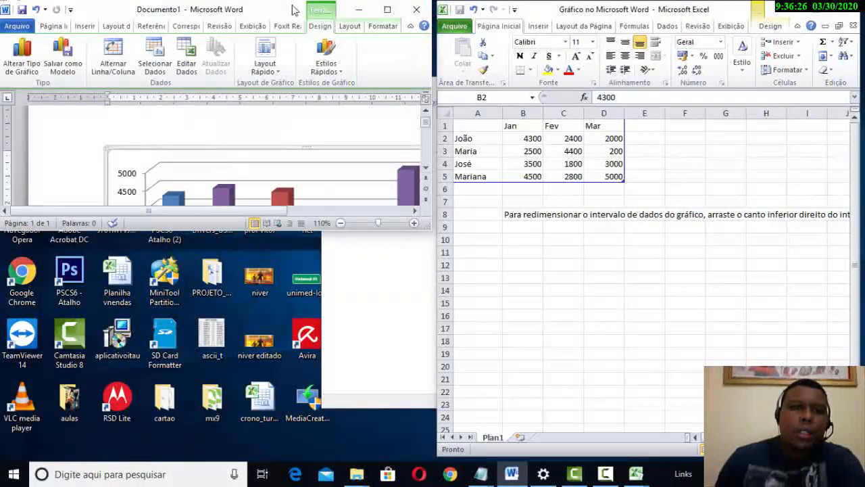
double_click(294, 9)
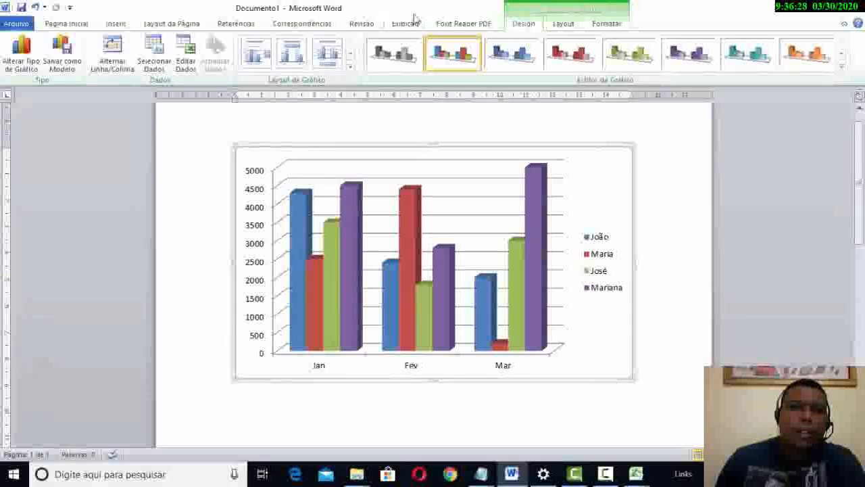
drag(415, 14, 2, 14)
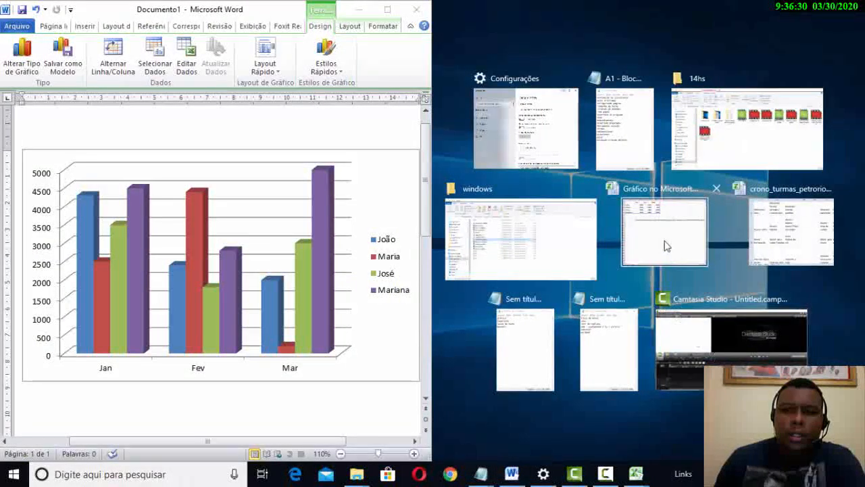
click(655, 203)
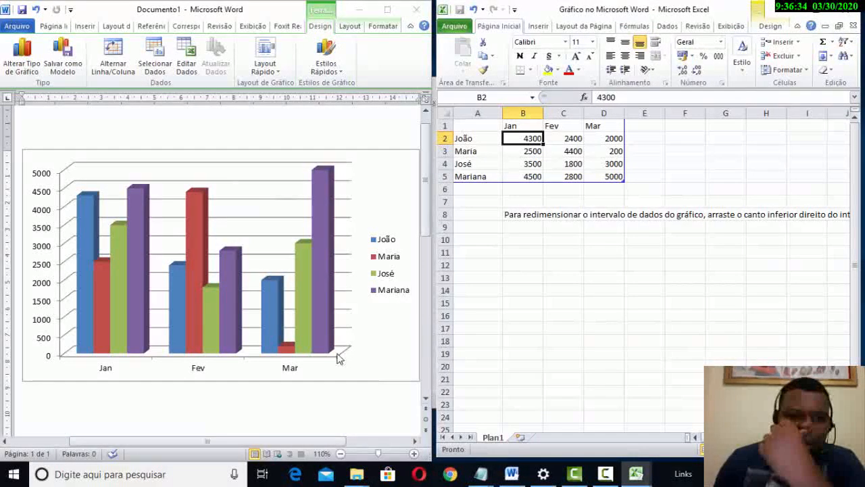
double_click(199, 202)
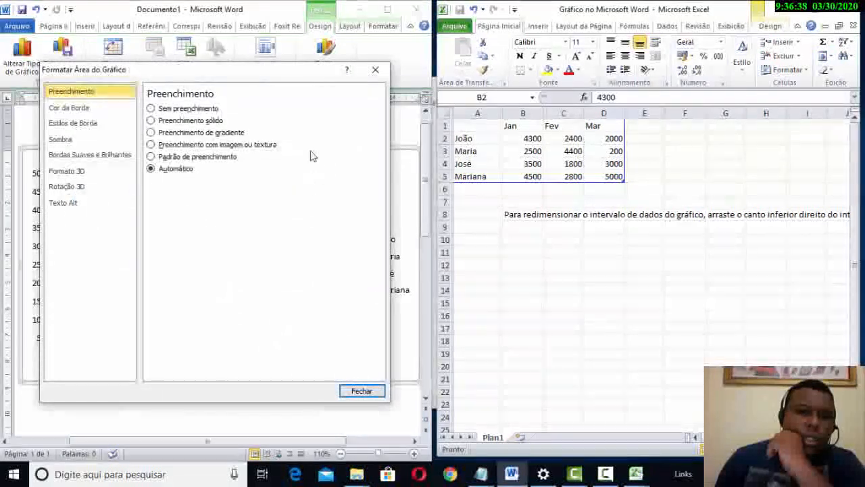
click(363, 390)
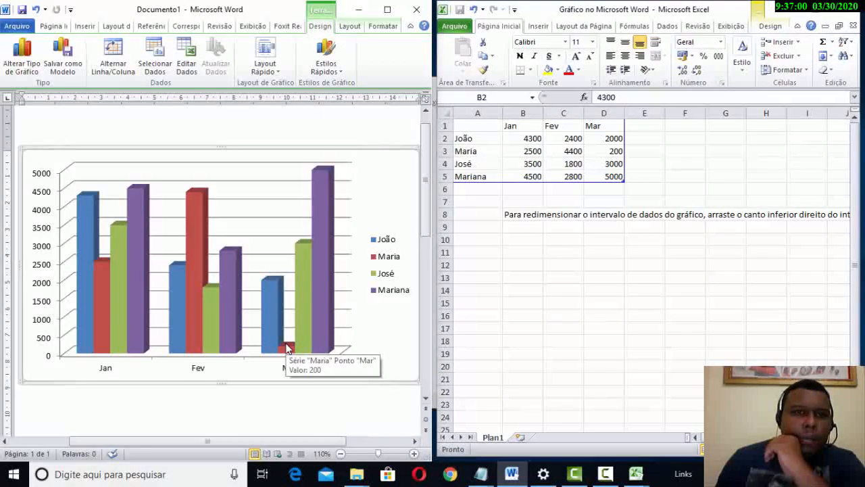
click(647, 214)
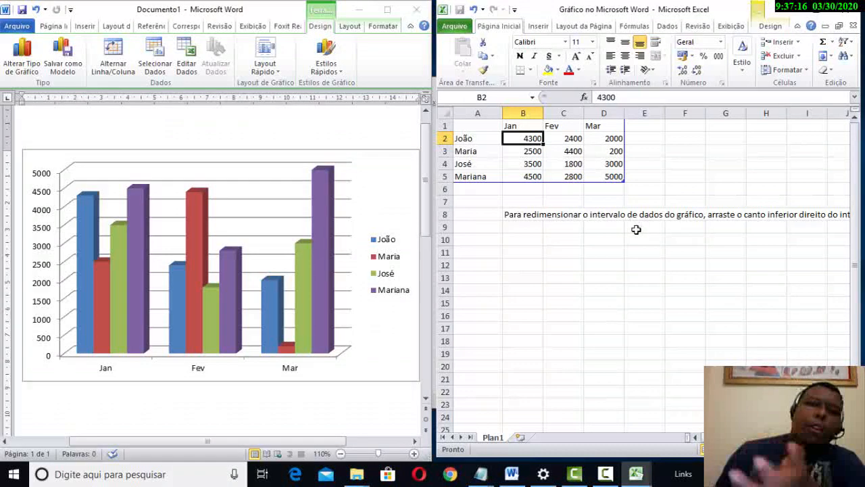
Close the chart's data sheet, maximize the Word document window and deselect the chart.
click(844, 16)
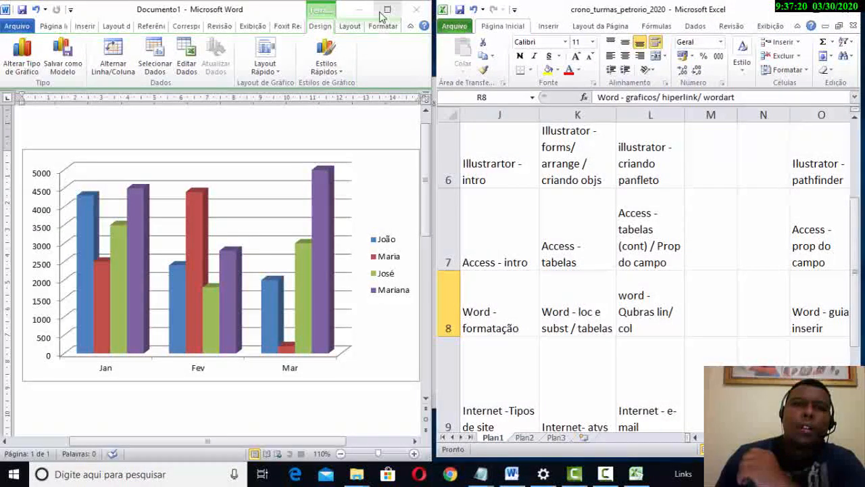
click(388, 10)
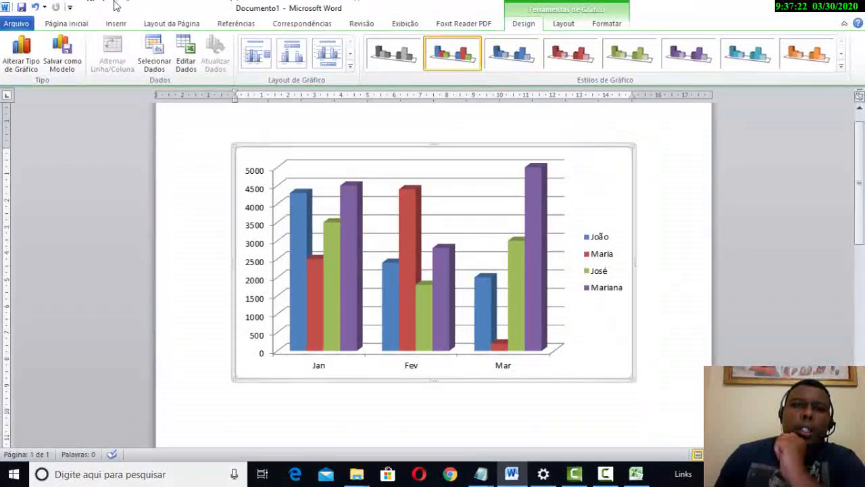
click(60, 234)
click(843, 277)
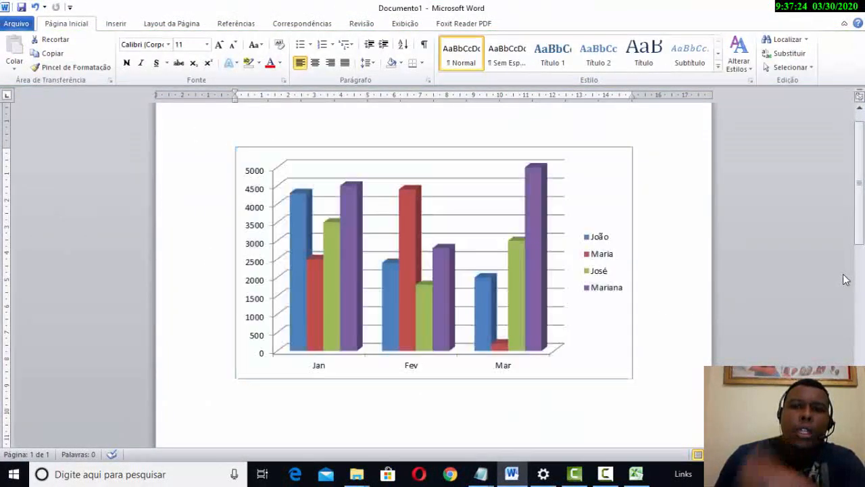
Reopen the chart's data sheet to view its source data, close it and maximize the document window again.
click(621, 303)
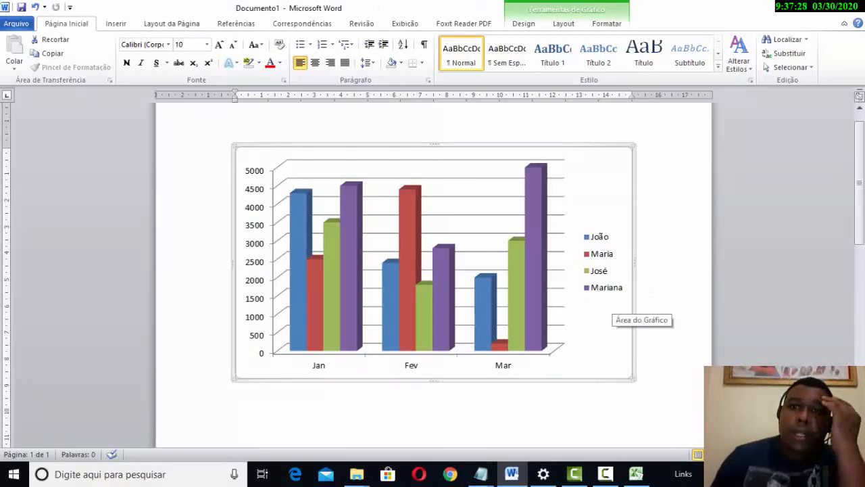
click(524, 23)
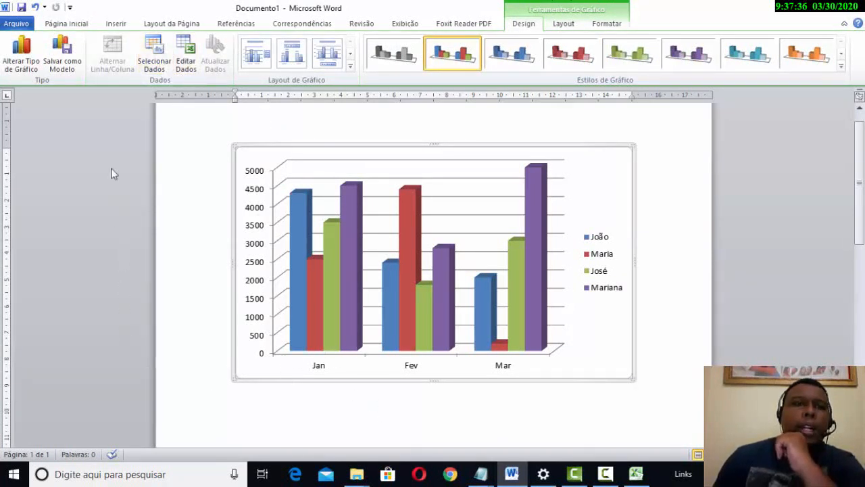
click(187, 61)
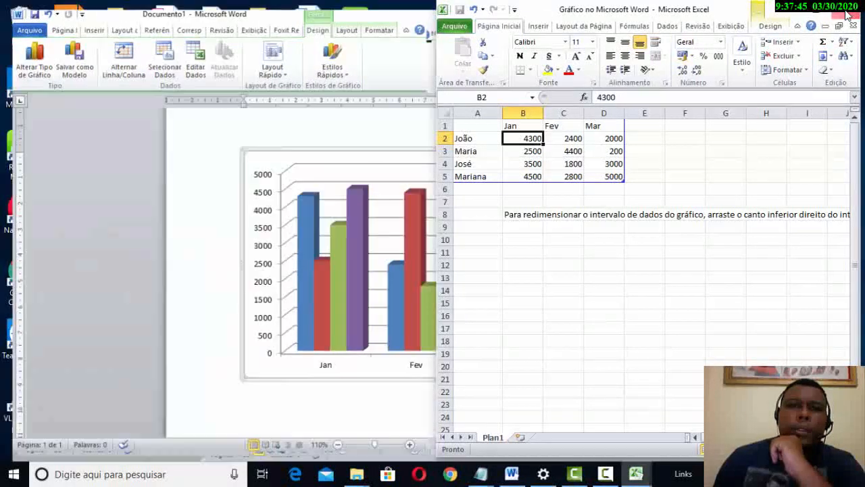
click(850, 10)
click(365, 13)
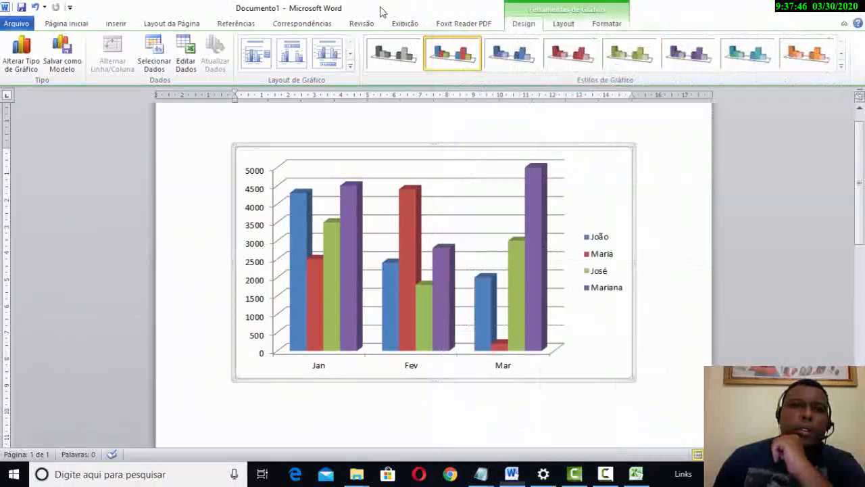
View the data range, series and categories in the chart's data source settings, and close them together with the data sheet.
click(153, 57)
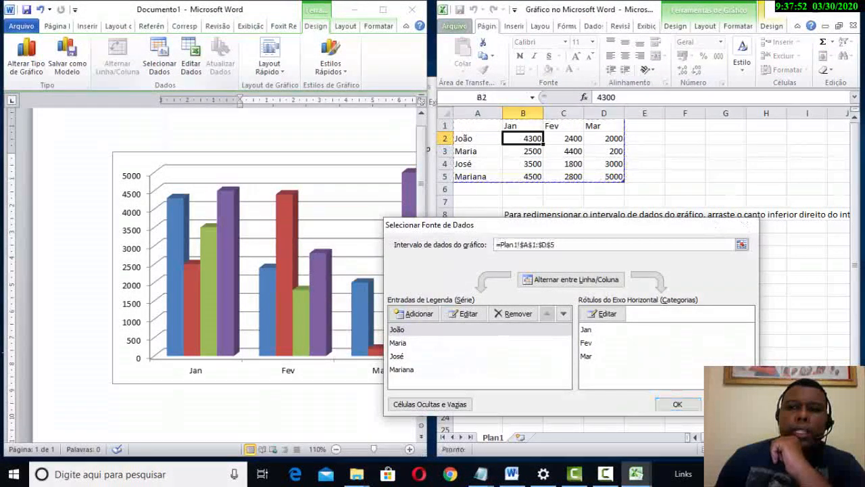
click(677, 403)
click(855, 25)
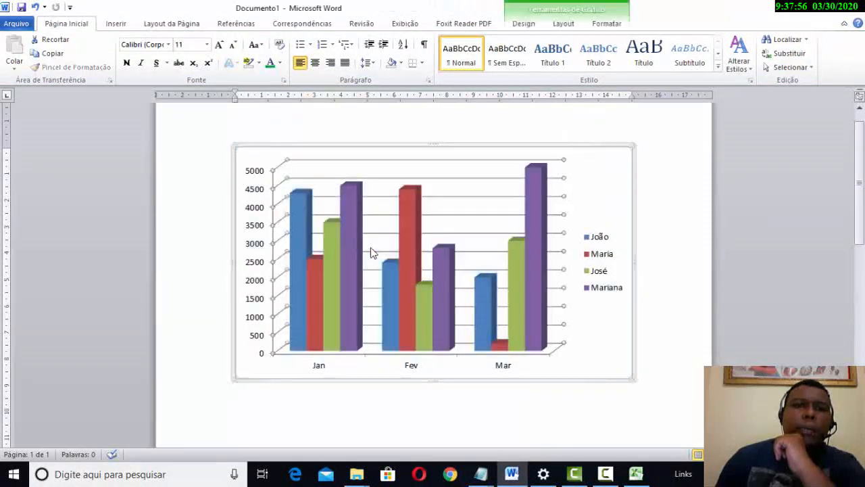
Look through the chart types available for the chart and leave the selection without applying one.
click(521, 25)
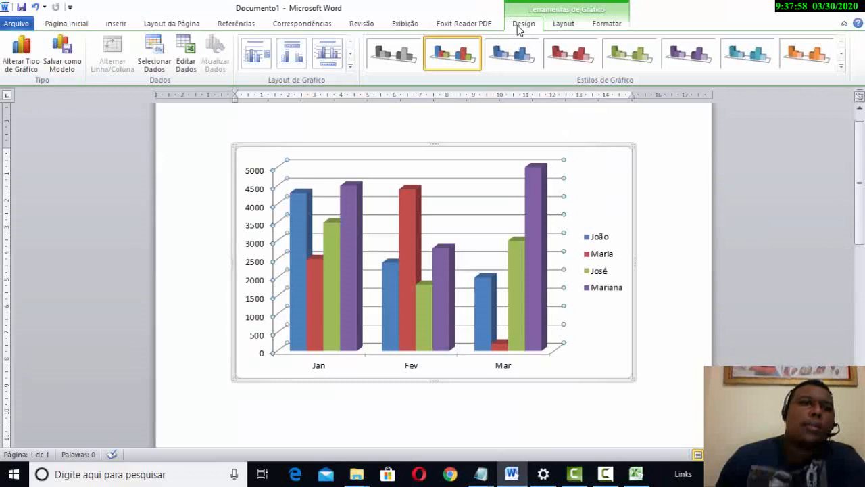
click(21, 58)
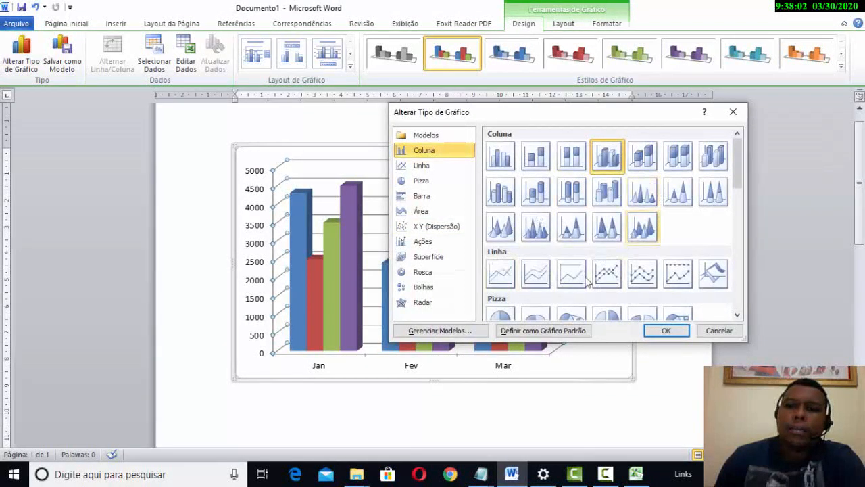
click(719, 330)
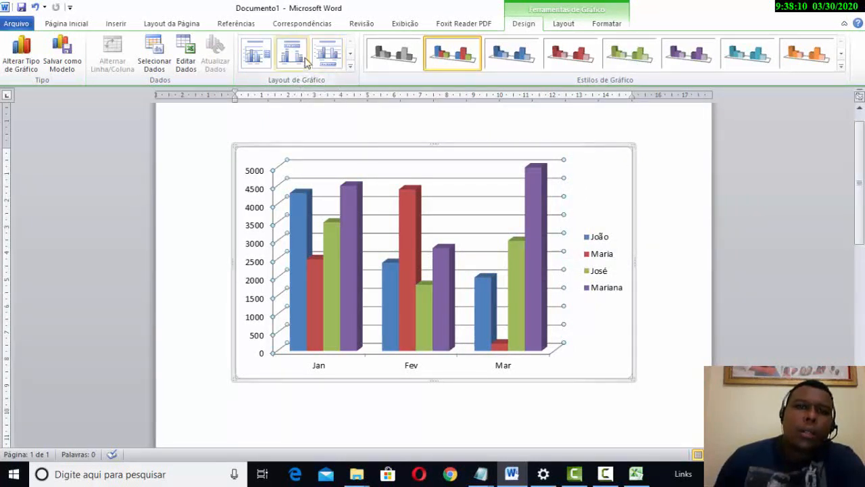
Try a chart layout with a data table and another with axis titles and a legend, and undo both.
click(350, 67)
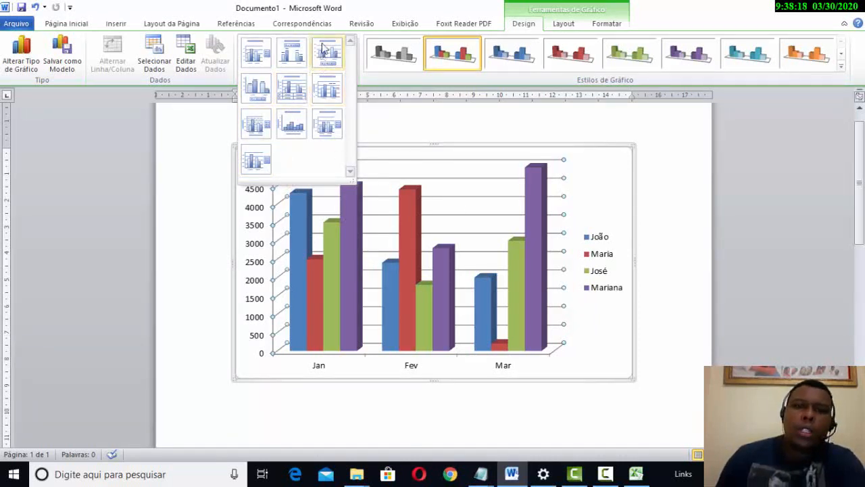
click(290, 86)
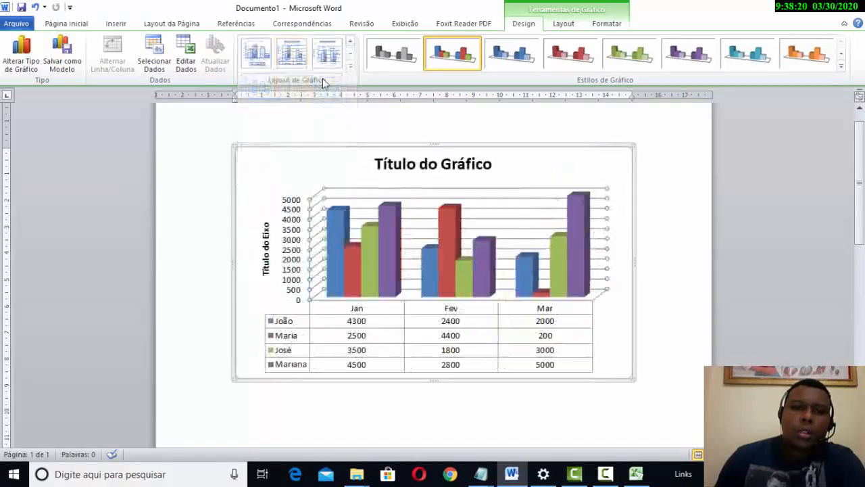
click(349, 65)
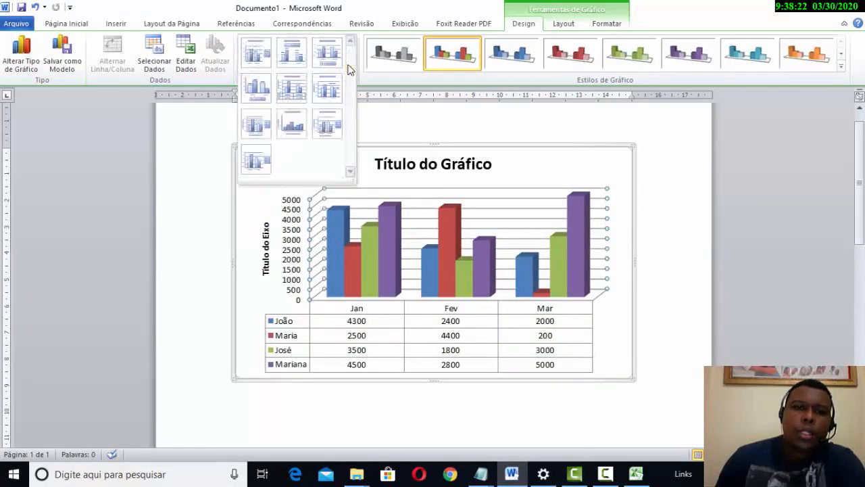
click(331, 122)
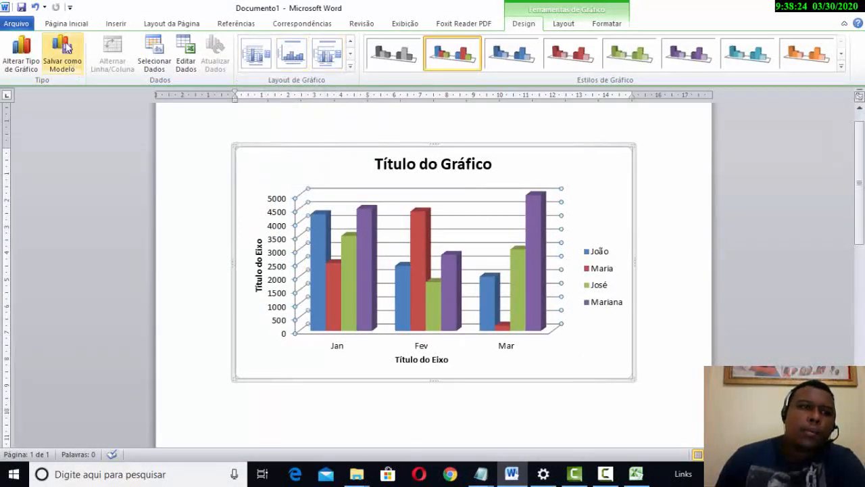
click(35, 7)
click(35, 7)
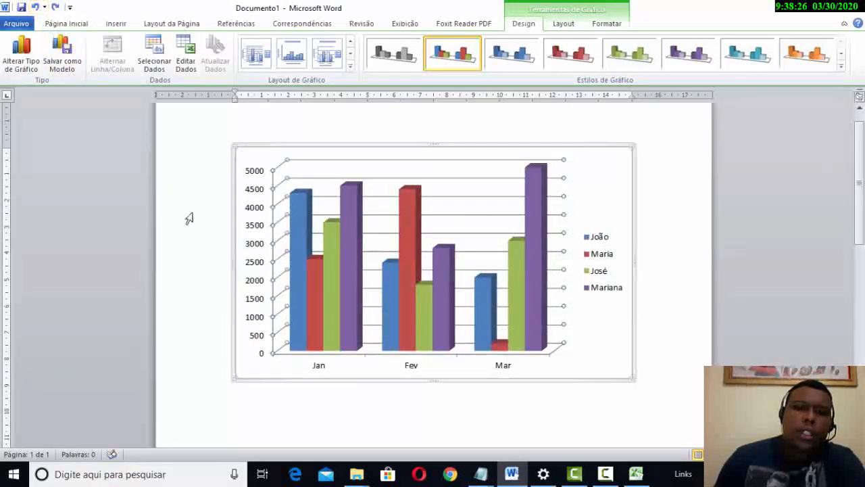
Delete the whole 3-D column chart from the document.
click(176, 223)
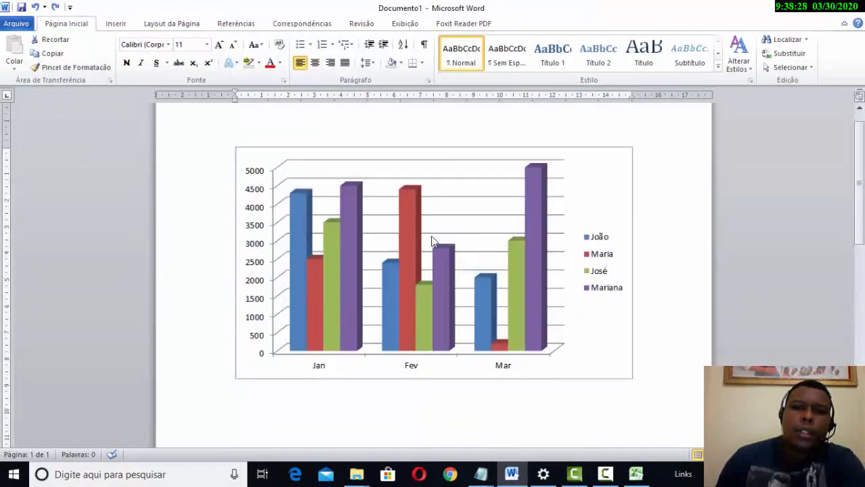
click(608, 160)
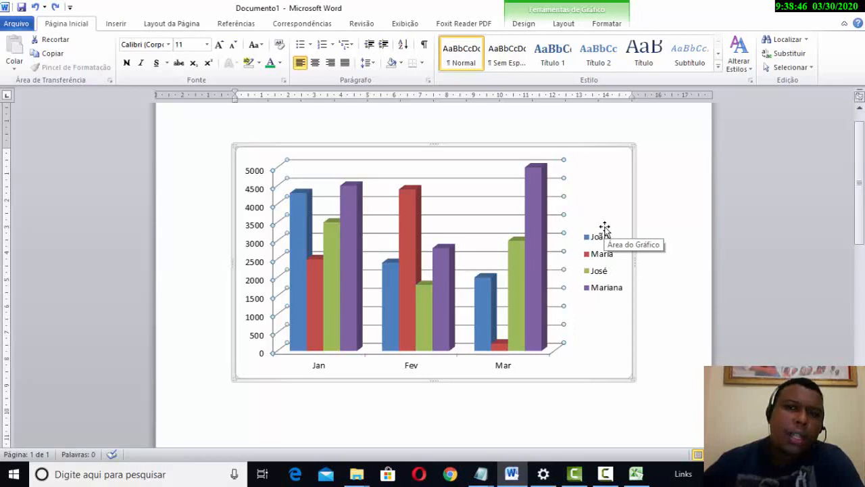
click(609, 193)
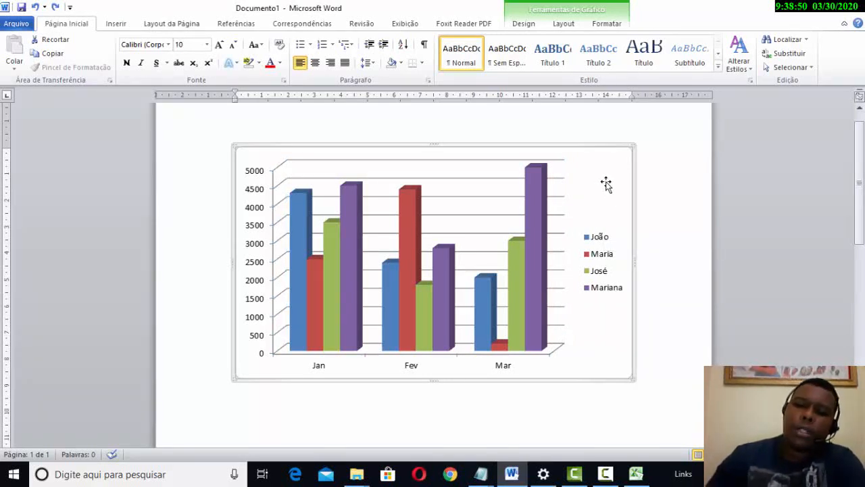
key(Delete)
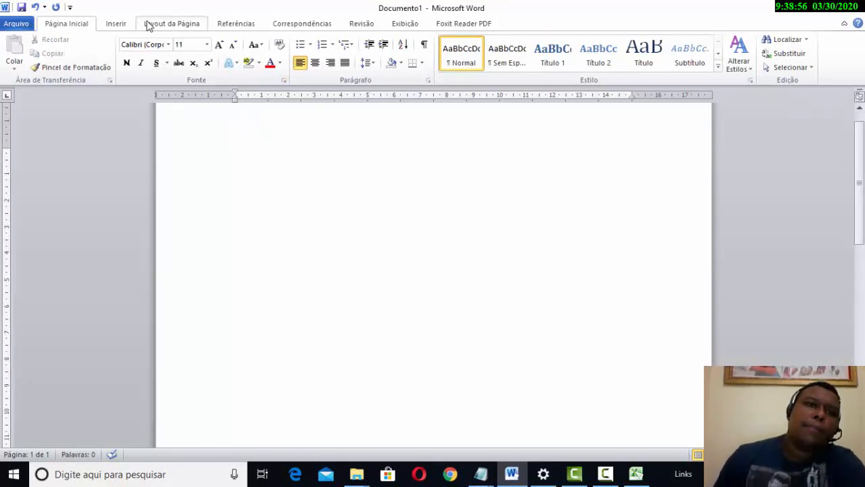
Write the text "Clique Aqui" on the first line of the empty document.
click(125, 26)
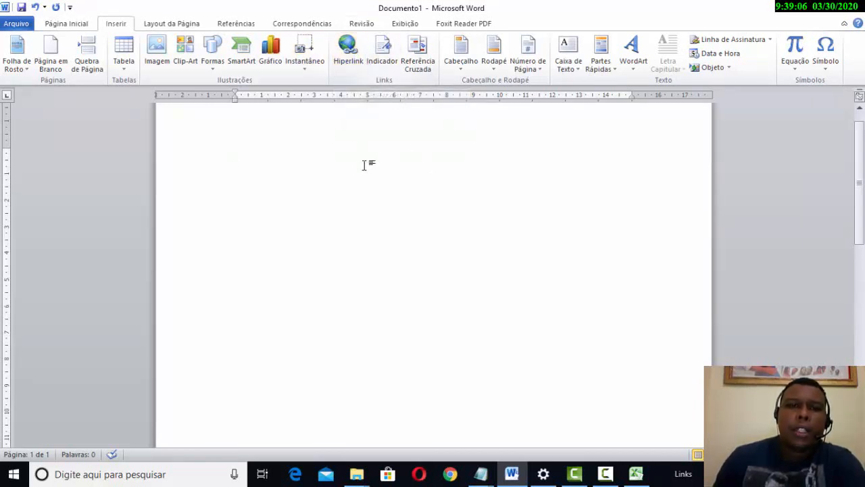
text(C)
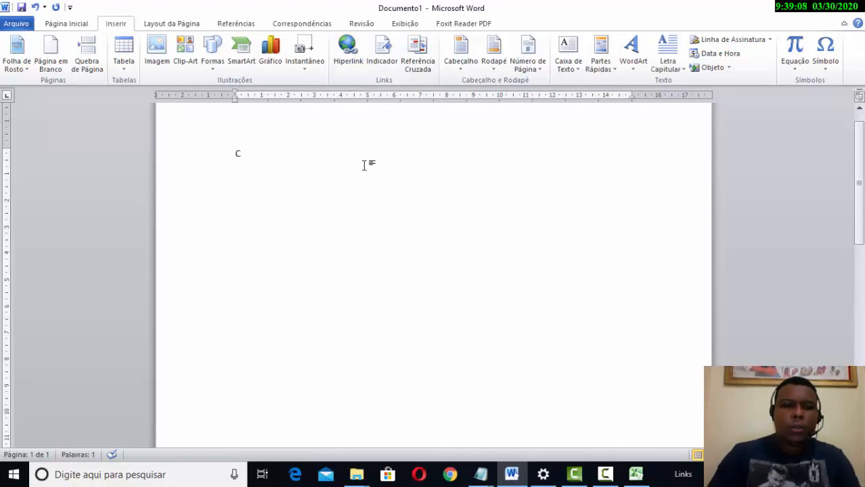
text(lique Q)
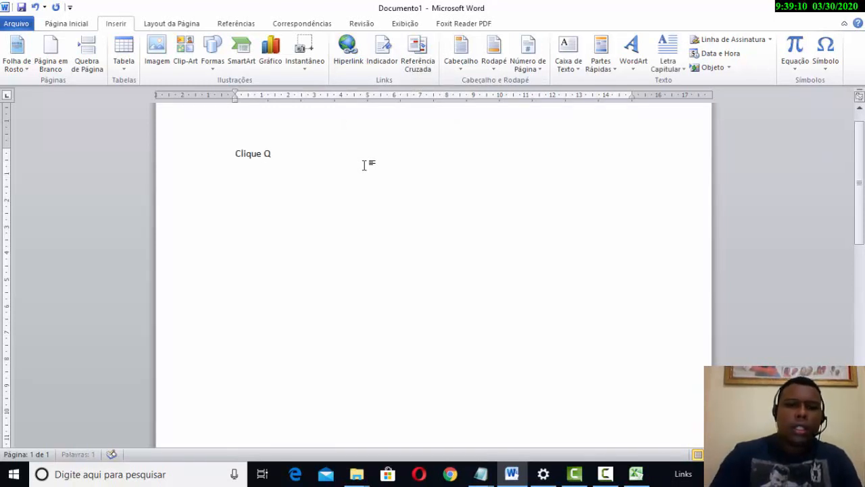
key(BackSpace)
text(Aqui)
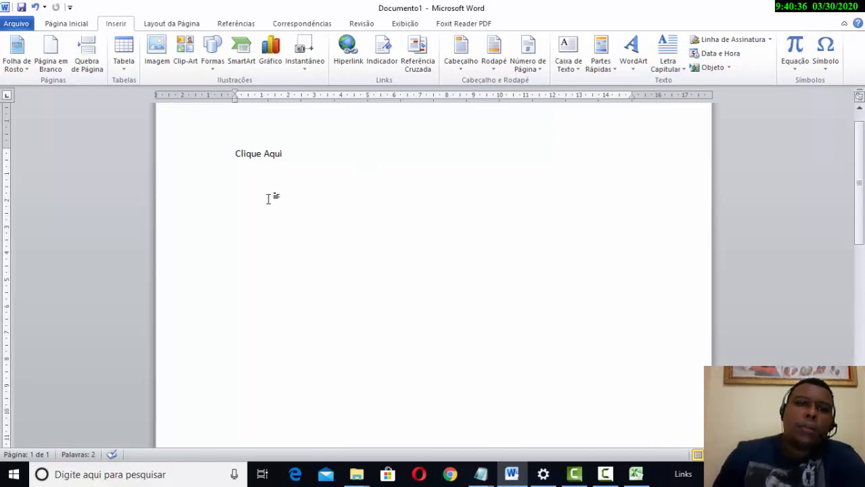
drag(283, 156, 246, 159)
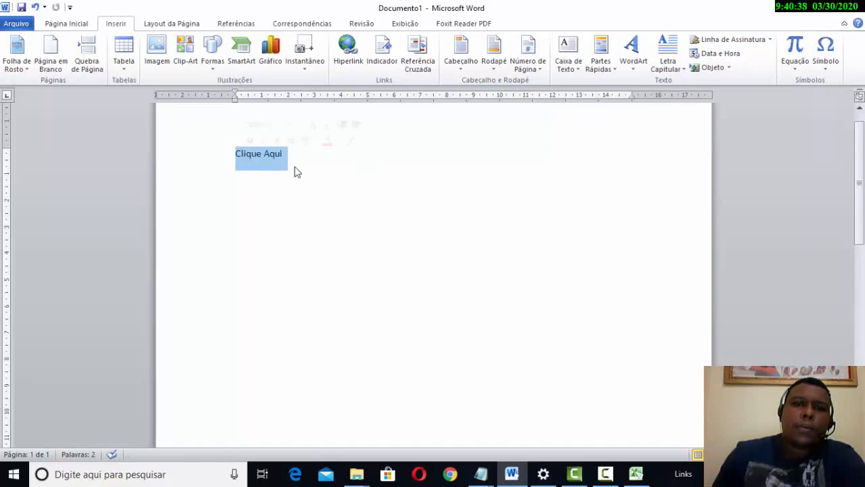
click(346, 62)
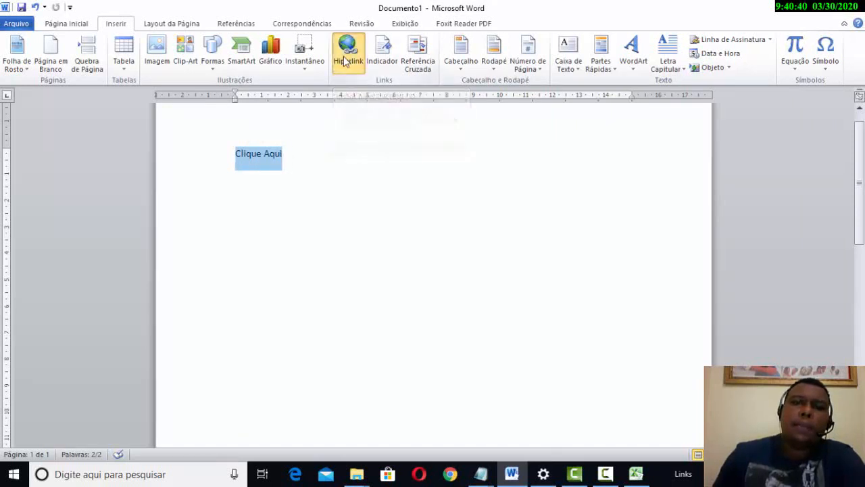
drag(390, 133, 518, 122)
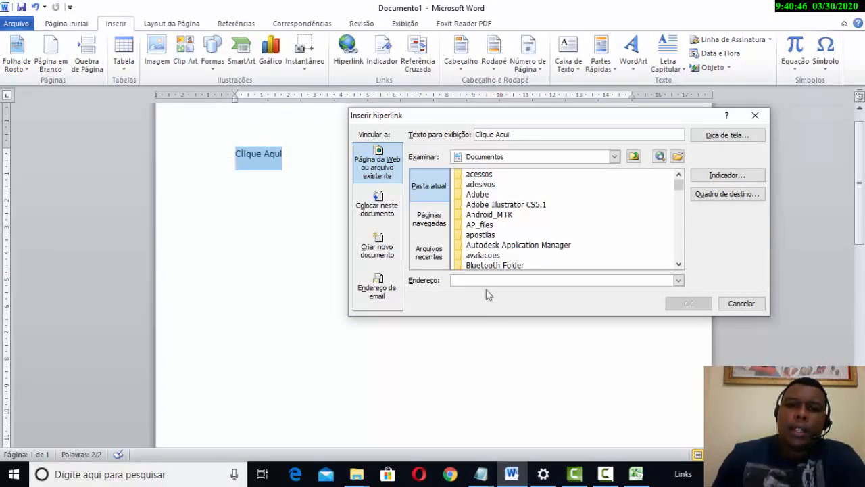
click(501, 283)
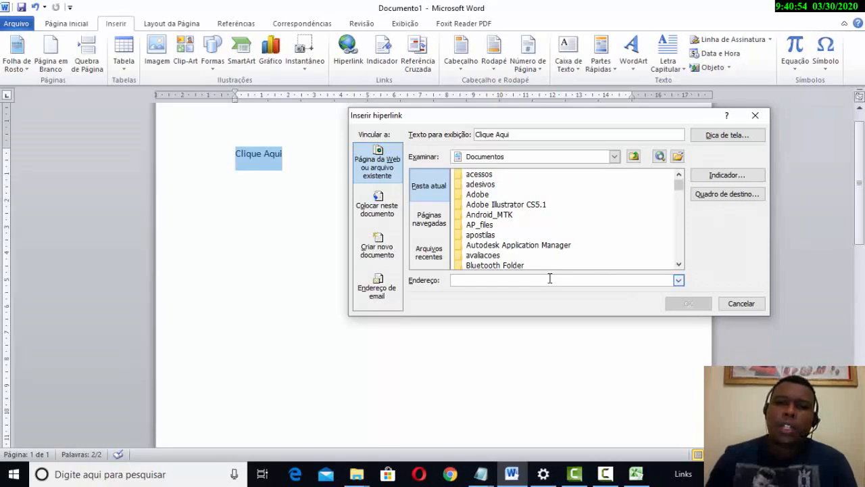
drag(679, 191, 680, 220)
click(487, 279)
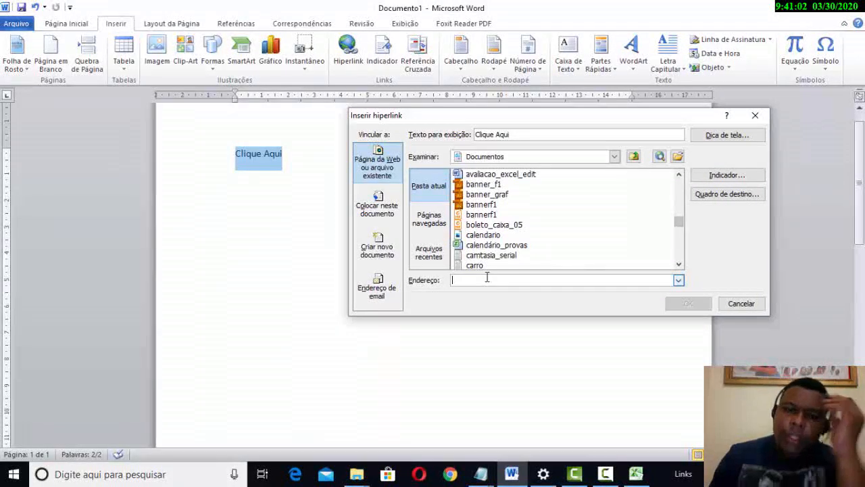
text(www)
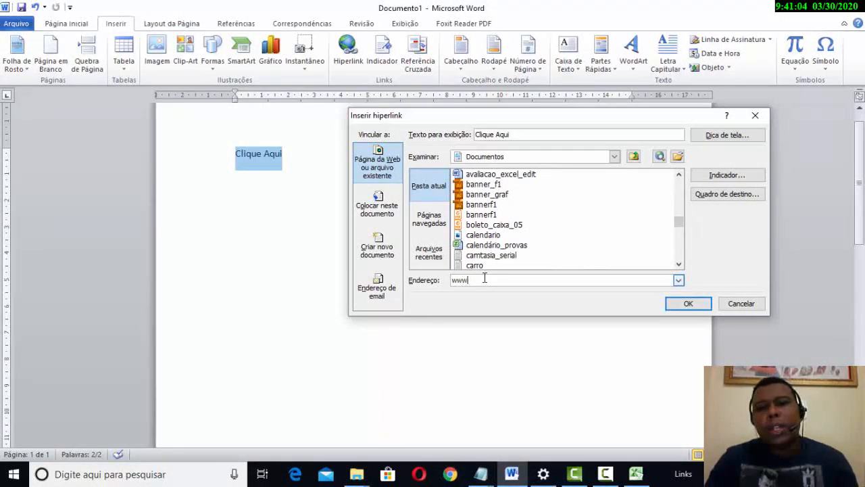
text(.gl)
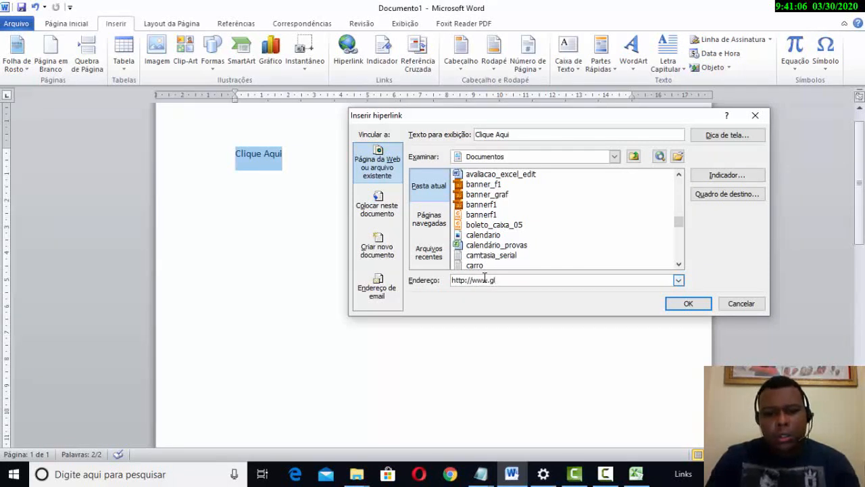
key(BackSpace)
text(oogl)
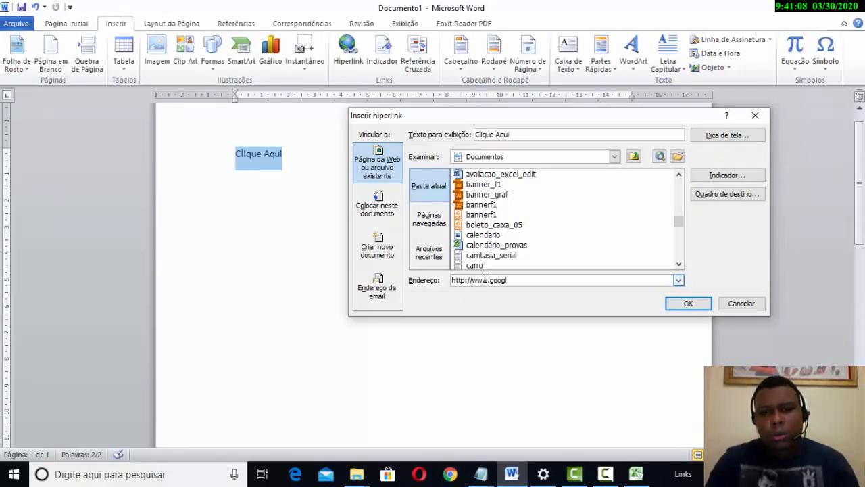
text(e.com)
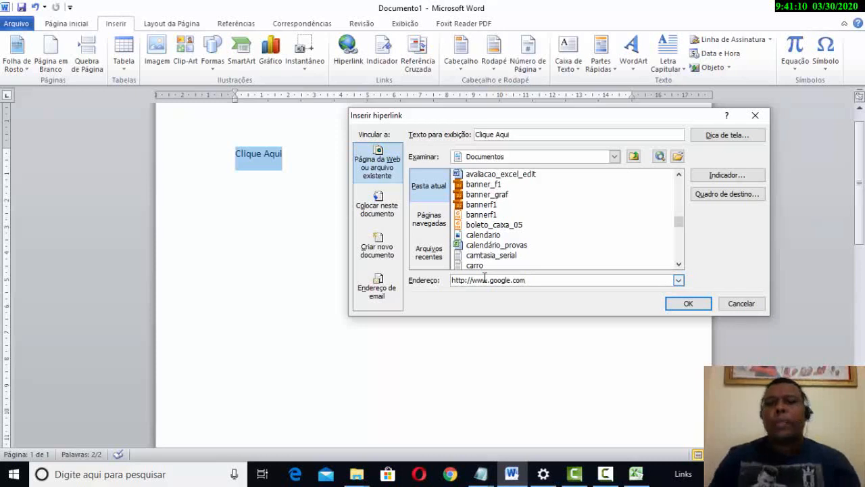
click(707, 305)
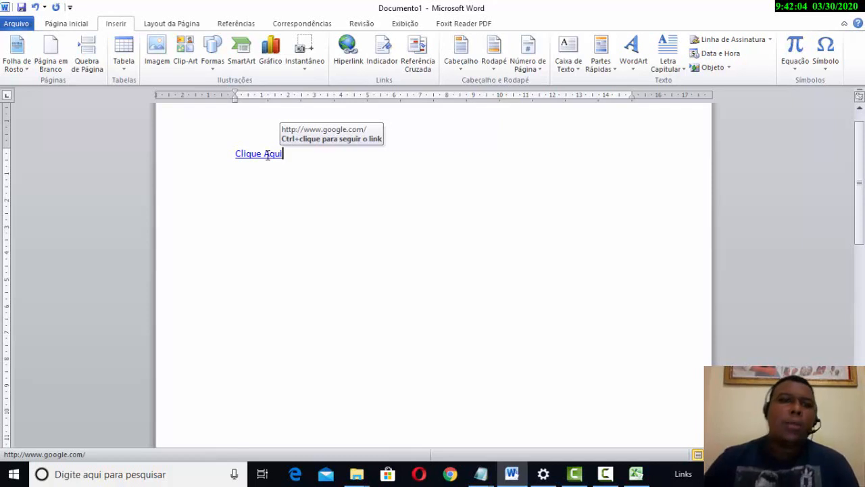
Follow the "Clique Aqui" link to check where it leads in the browser, and return to the document.
ctrl+click(266, 154)
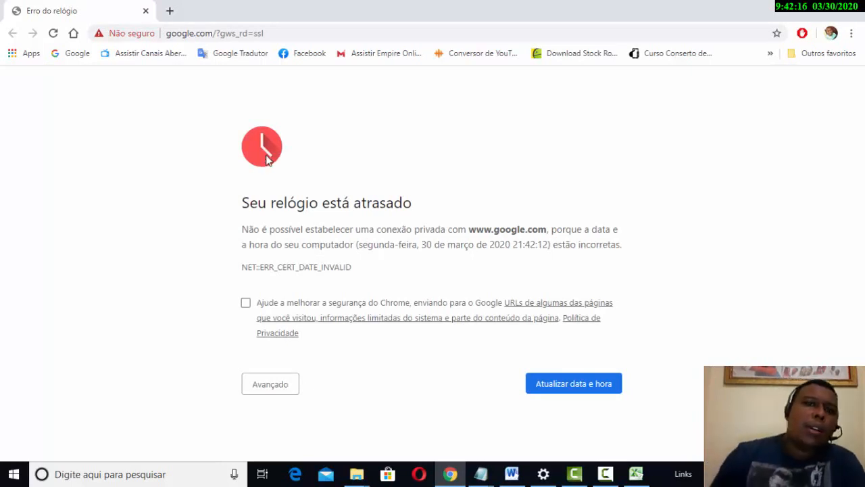
click(220, 52)
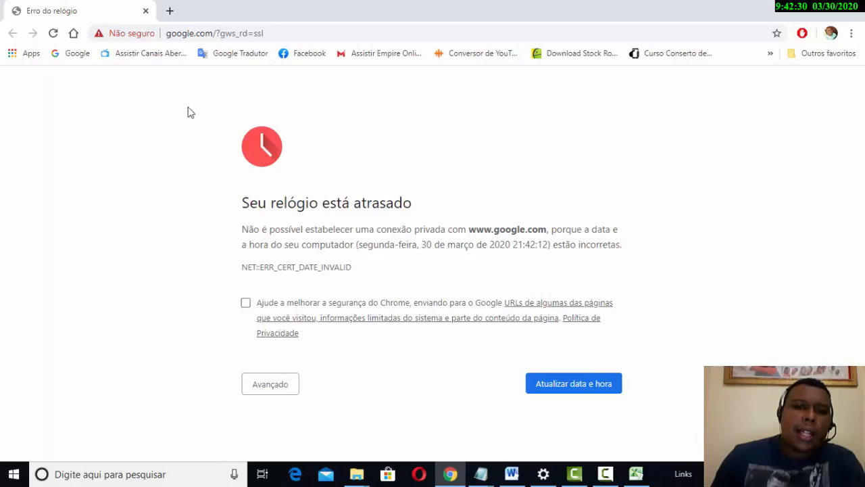
click(849, 10)
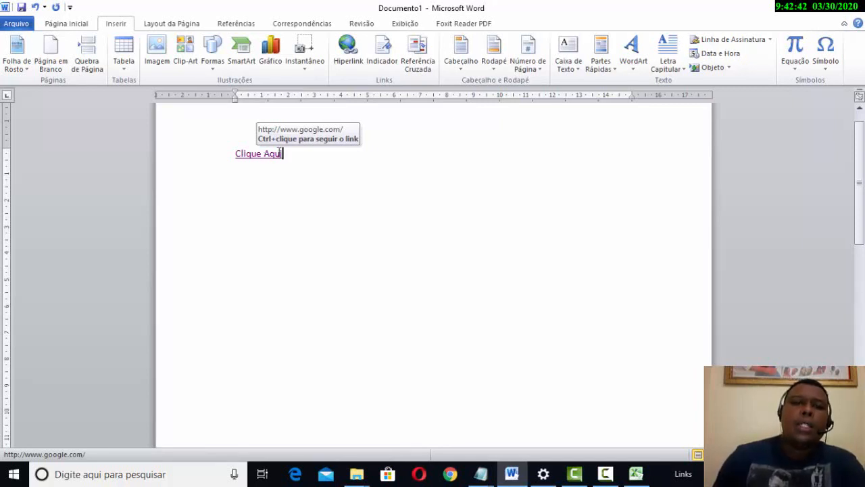
Remove the hyperlink from "Clique Aqui" and delete the text from the document.
right_click(251, 153)
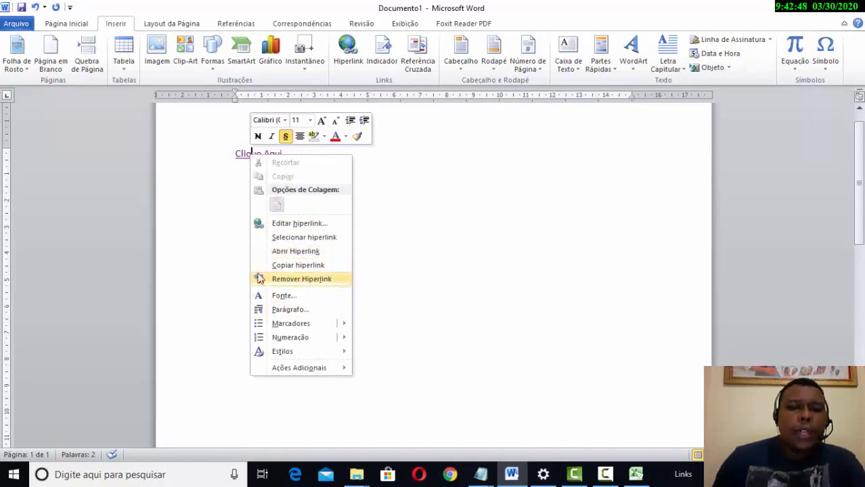
click(327, 279)
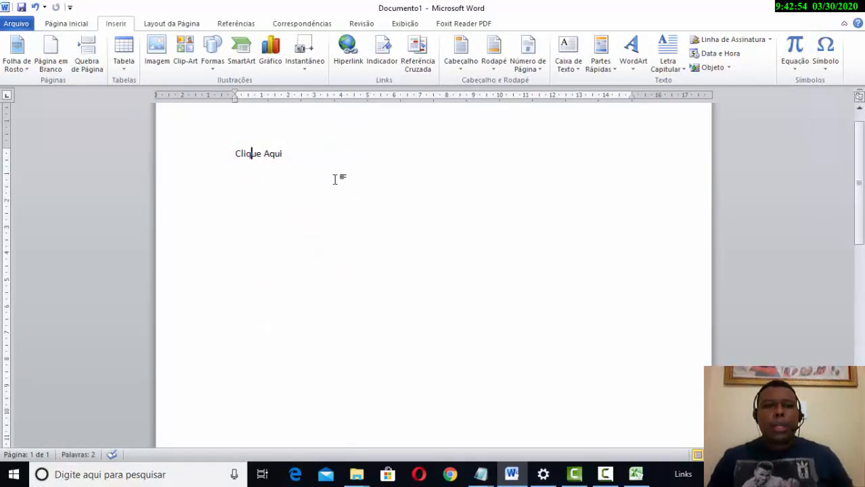
drag(324, 152, 196, 146)
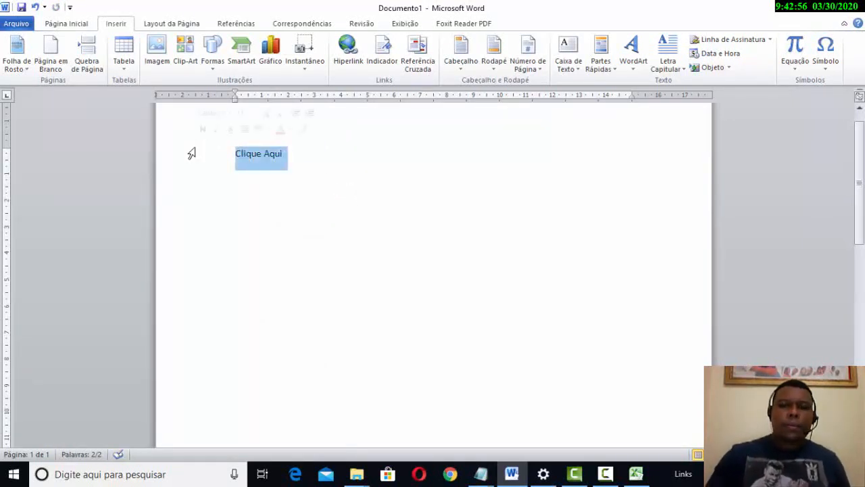
key(Delete)
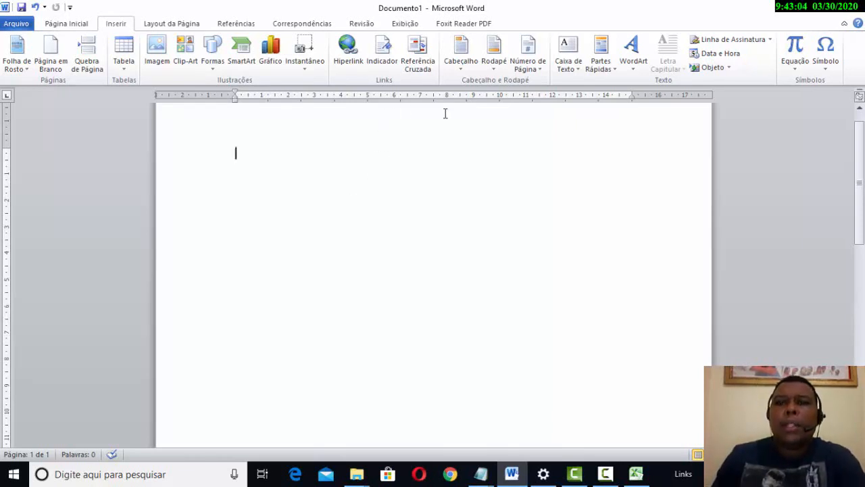
click(579, 65)
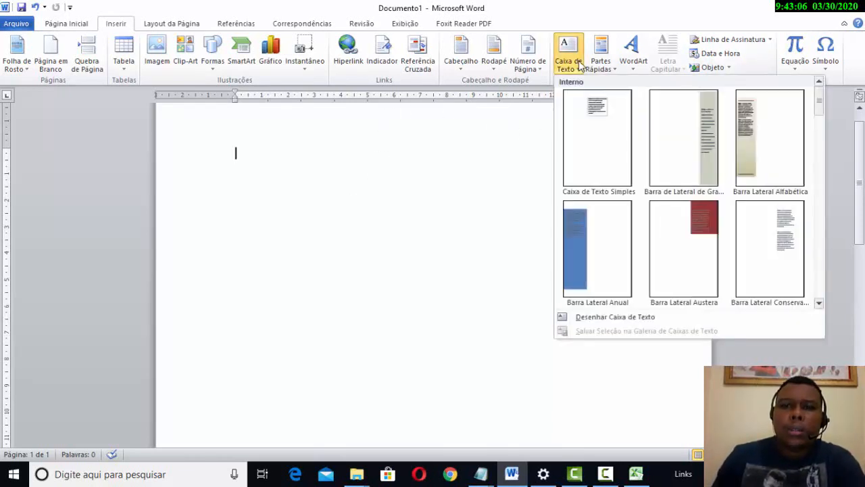
click(579, 65)
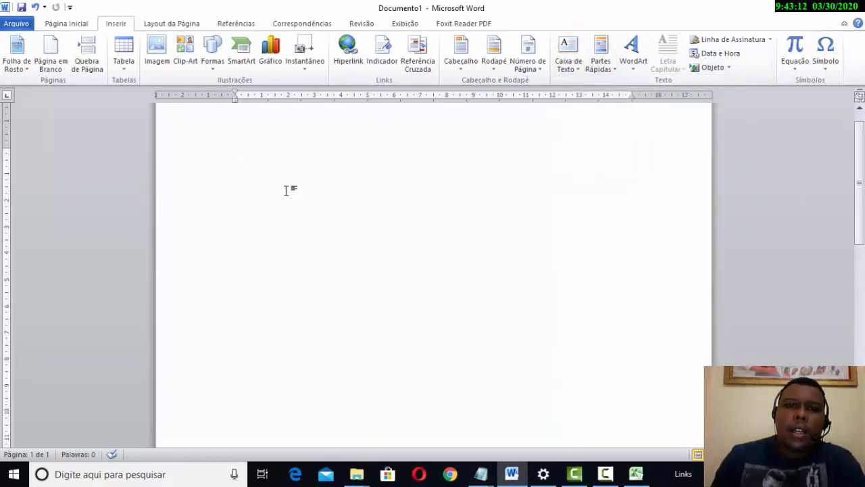
scroll(492, 246, down, 3)
scroll(492, 247, down, 3)
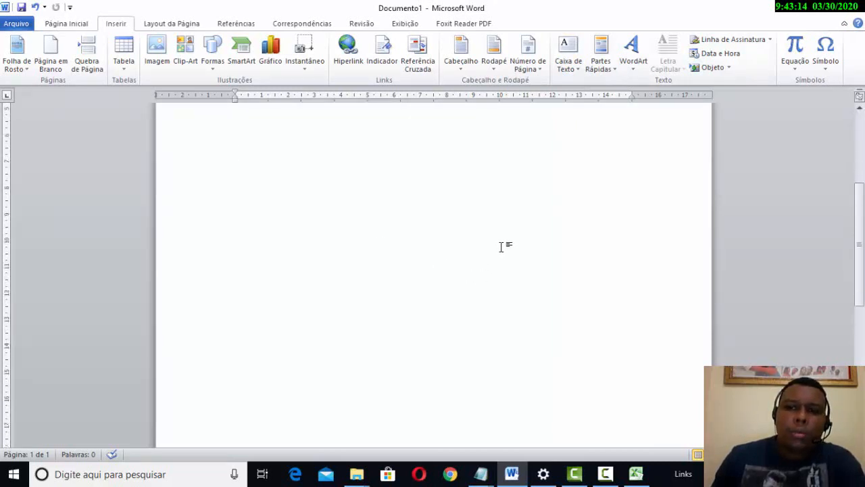
scroll(506, 247, up, 6)
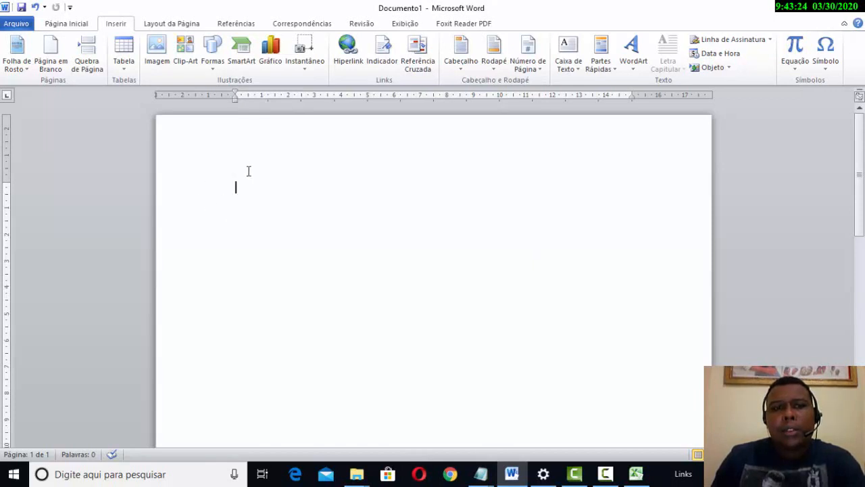
scroll(513, 340, down, 10)
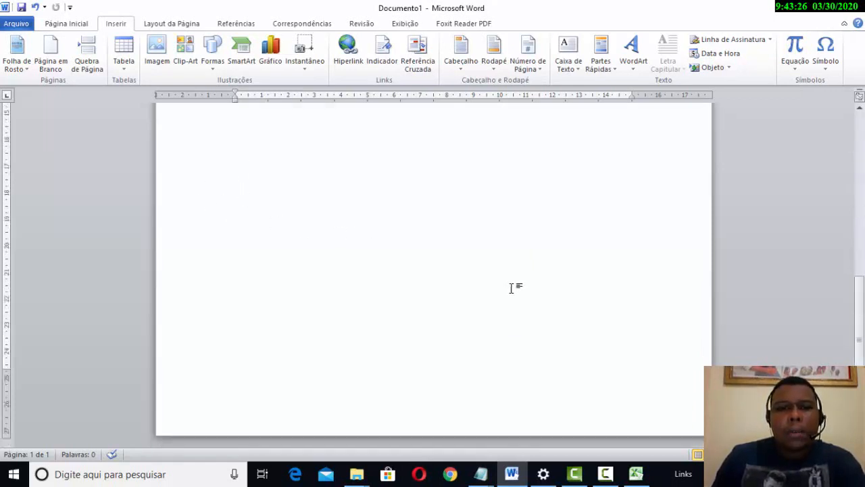
scroll(513, 291, up, 10)
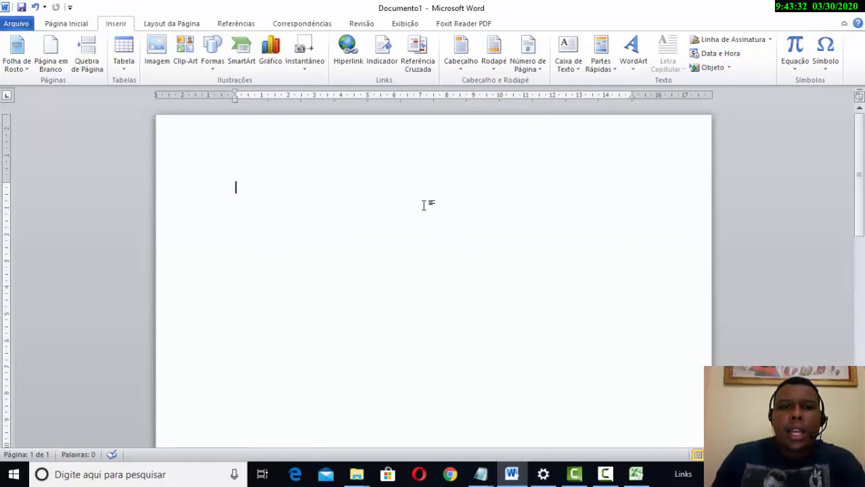
scroll(467, 244, down, 5)
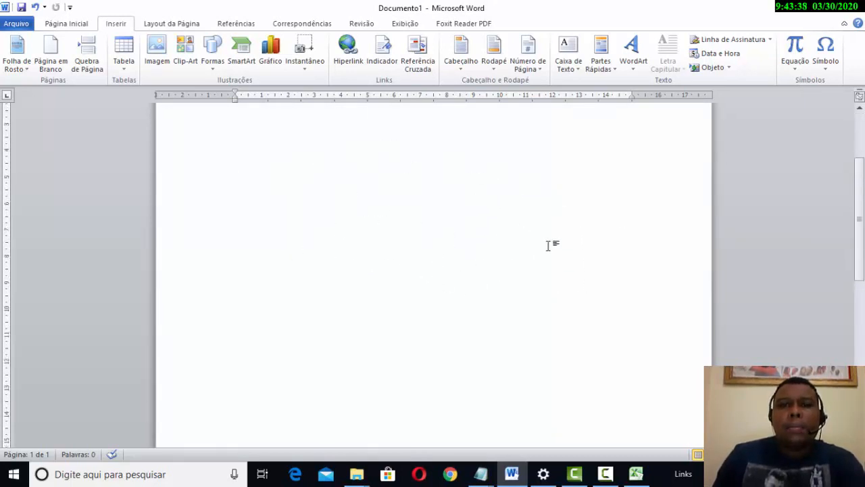
scroll(555, 257, up, 3)
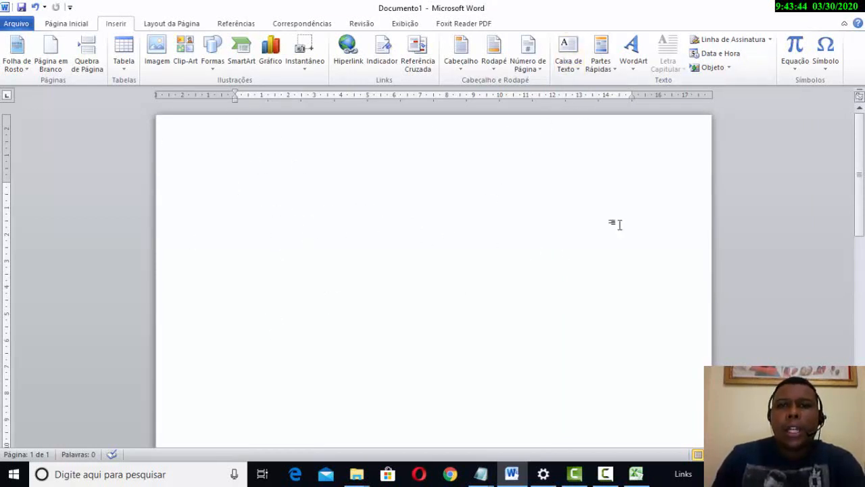
scroll(336, 178, down, 12)
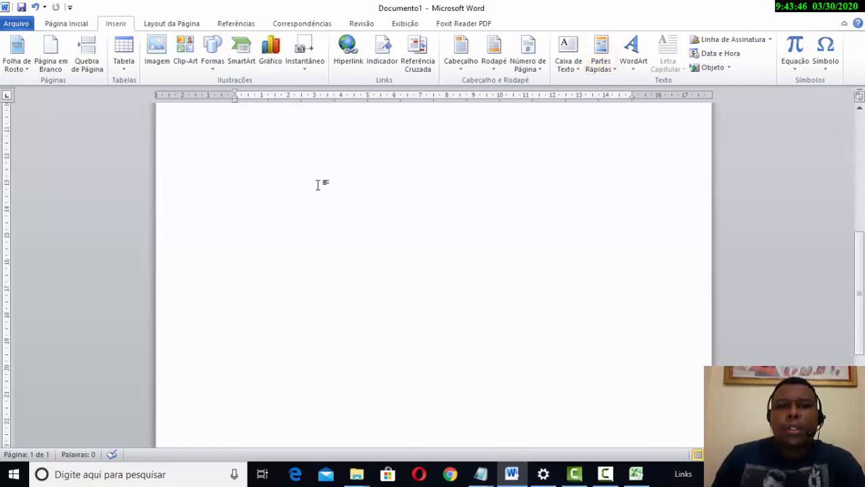
scroll(323, 213, up, 1)
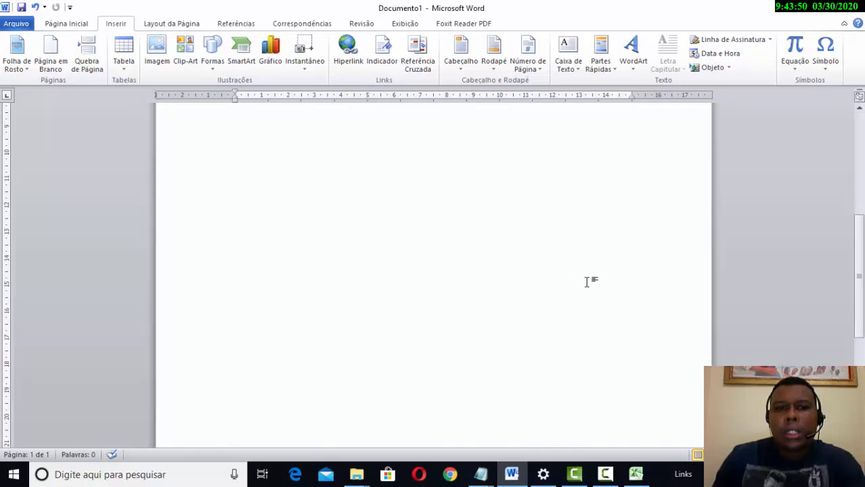
scroll(518, 189, up, 3)
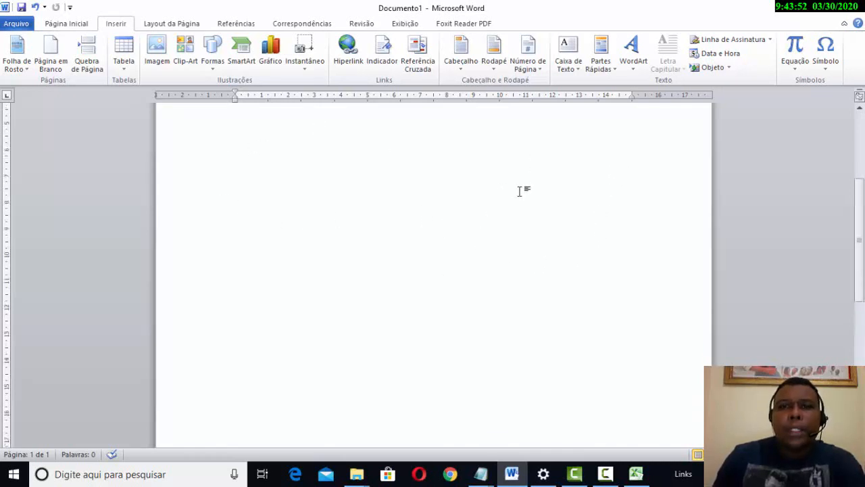
Insert a simple text box (Caixa de Texto Simples) into the empty document.
click(569, 68)
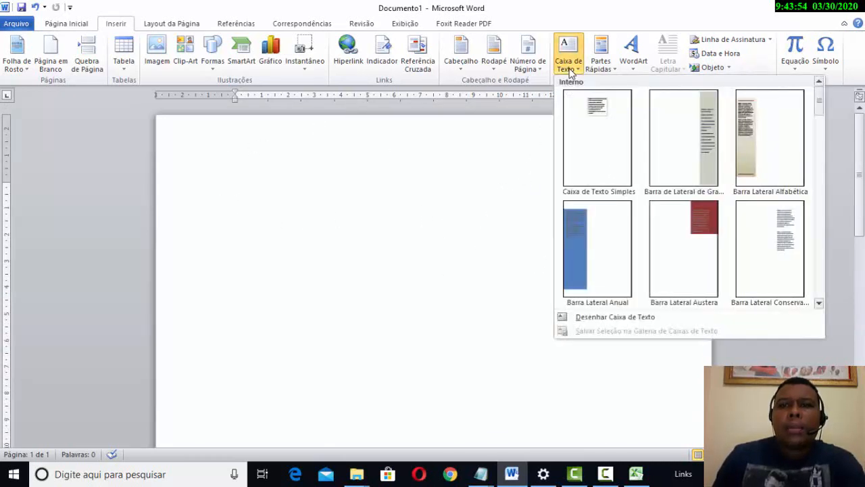
click(571, 71)
click(572, 72)
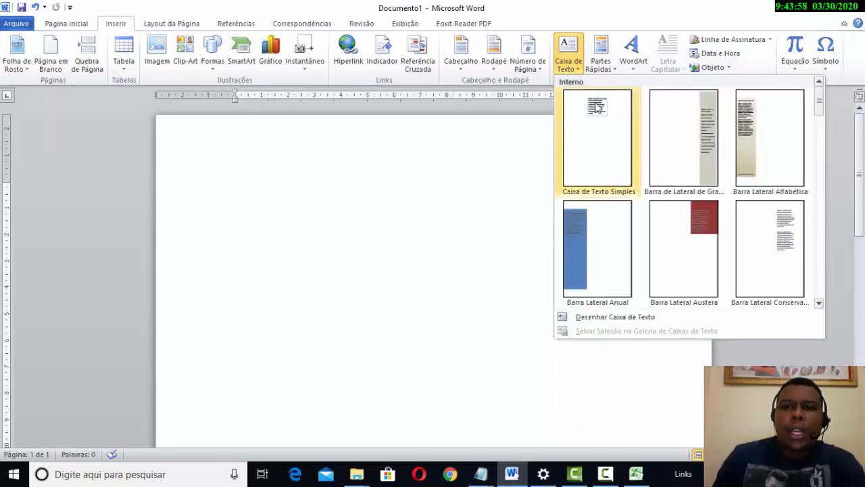
click(586, 147)
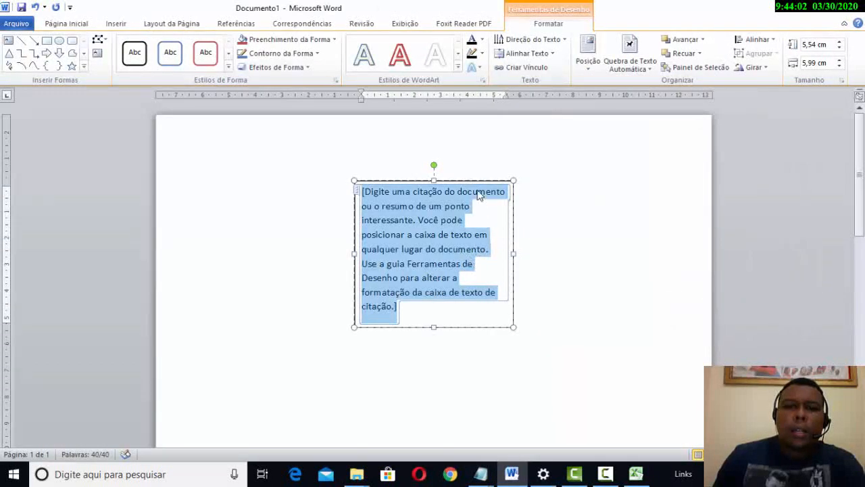
Move the text box down the page to about 5.5 cm below the first line and deselect it.
click(469, 181)
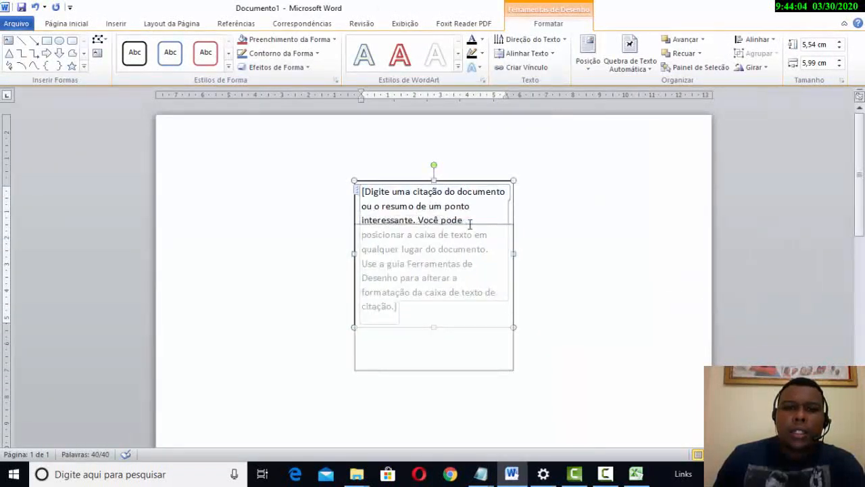
click(390, 309)
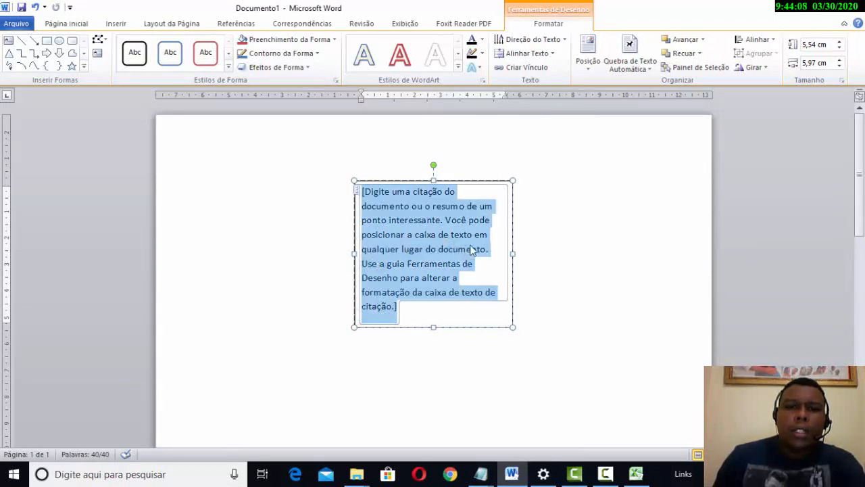
click(462, 181)
drag(462, 181, 467, 250)
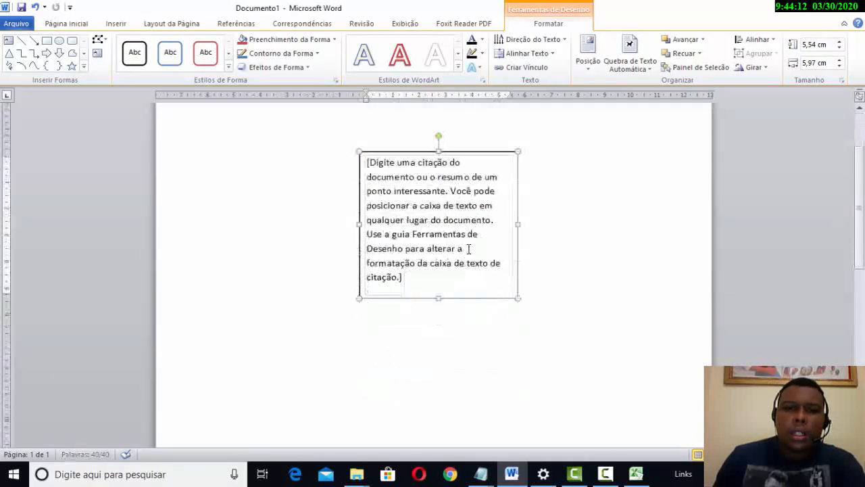
drag(455, 187, 448, 228)
drag(460, 173, 438, 191)
click(449, 221)
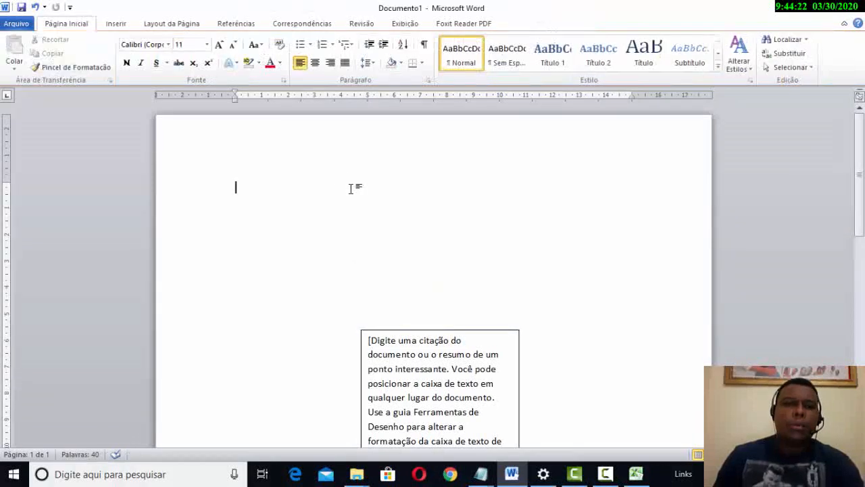
Generate four paragraphs of three-sentence sample text on the first line of the document with =rand(4,3).
text(=r)
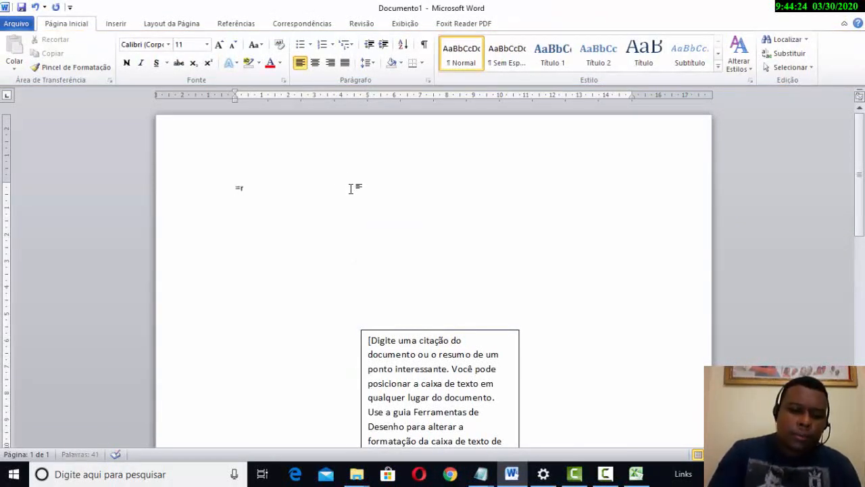
text(and(4)
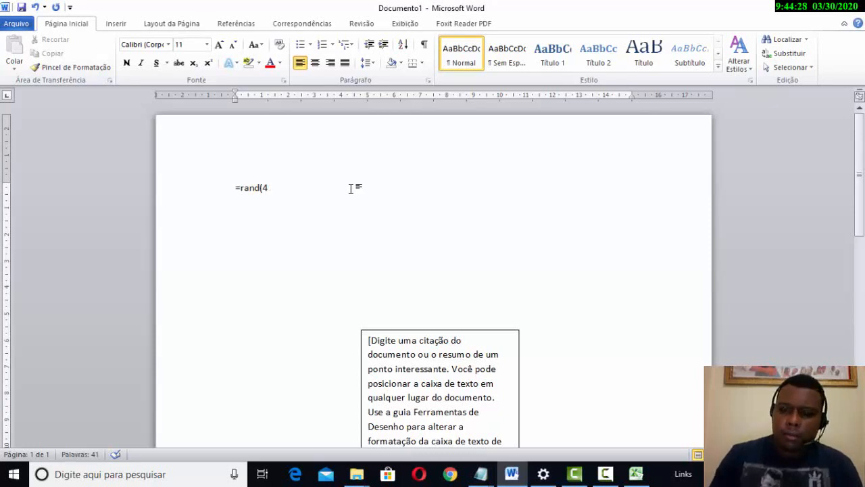
text(1,3))
key(Return)
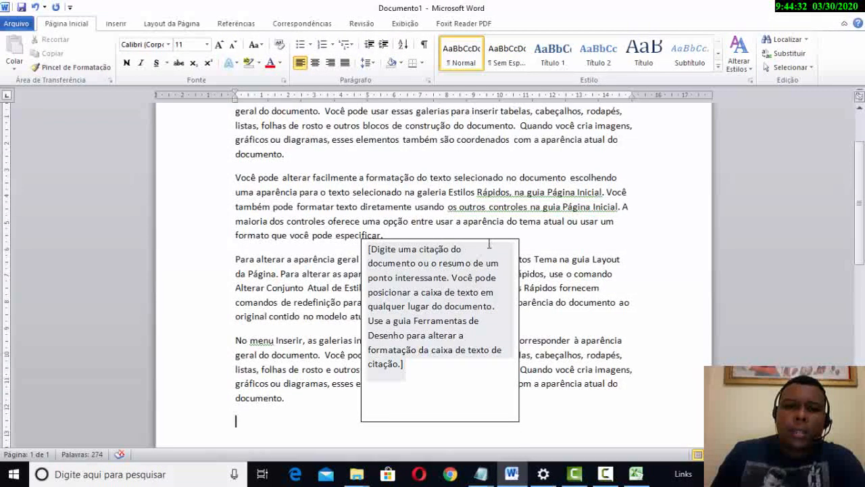
Resize the text box to about 6.3 cm high by 5.8 cm wide and place it level with the start of the second paragraph.
drag(487, 240, 475, 164)
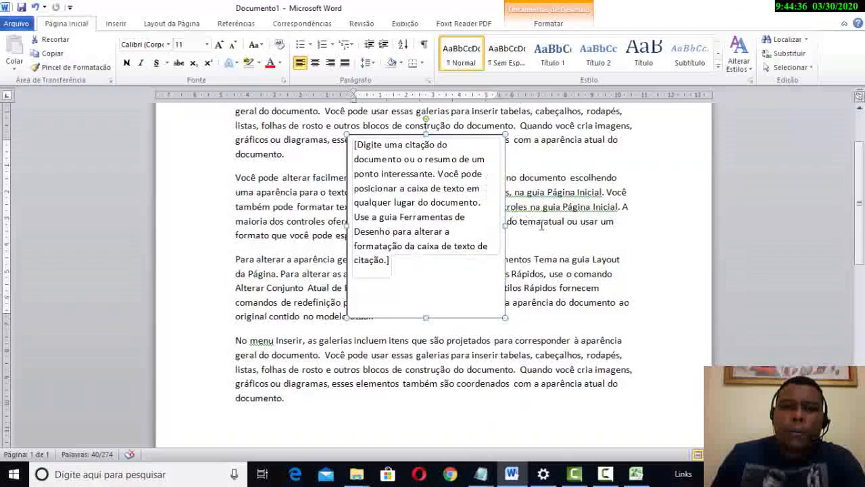
scroll(477, 180, up, 1)
scroll(497, 251, down, 4)
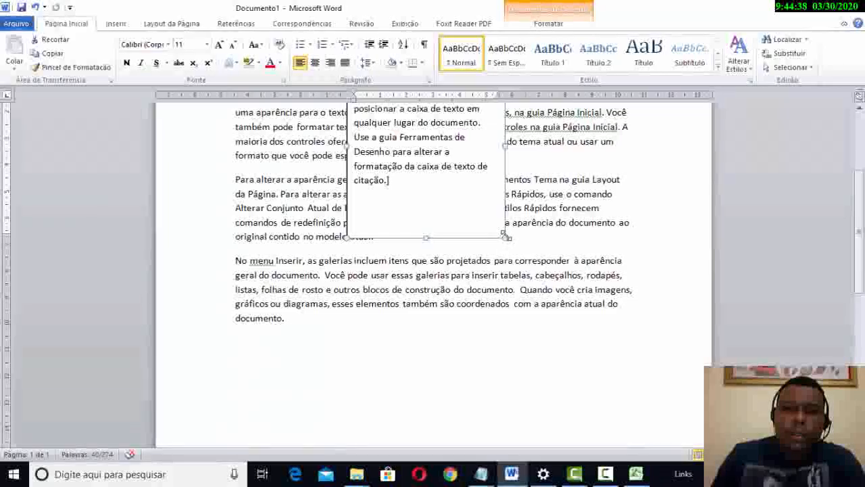
mouse_move(501, 238)
mouse_down()
mouse_move(508, 254)
mouse_move(477, 249)
mouse_move(507, 237)
mouse_up()
scroll(433, 203, up, 3)
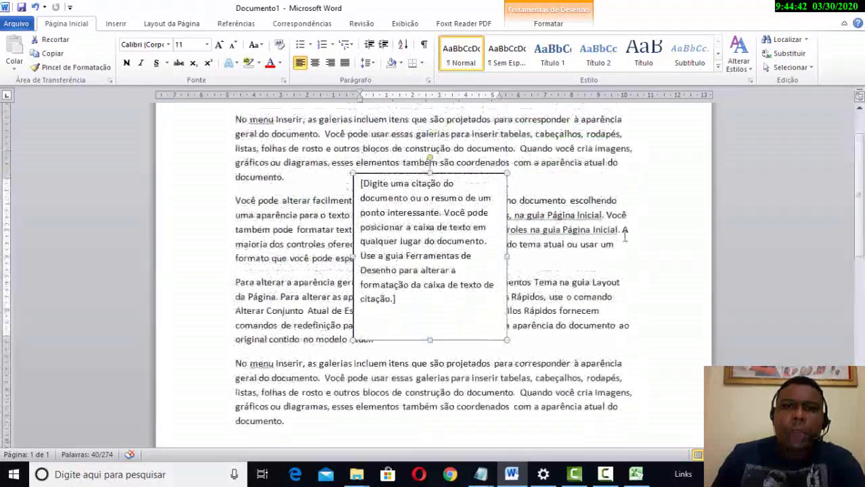
drag(453, 171, 453, 187)
Set the text box's text wrapping (Quebra de Texto Automática) to Através.
click(544, 20)
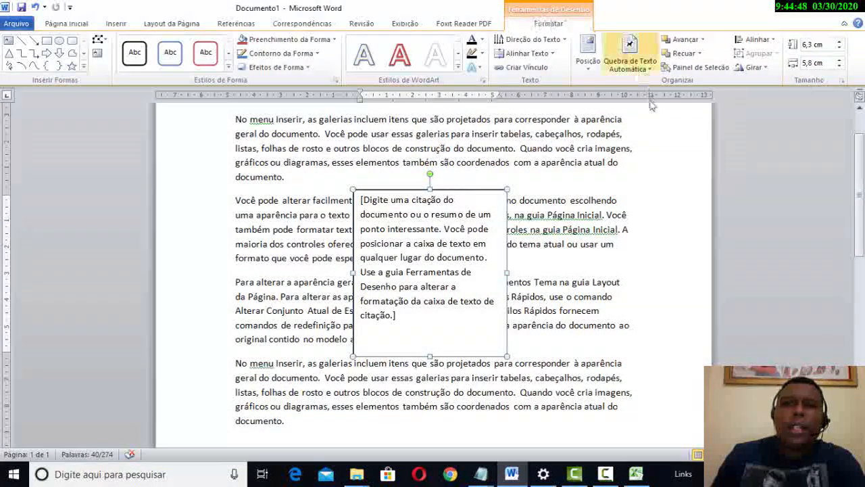
click(646, 71)
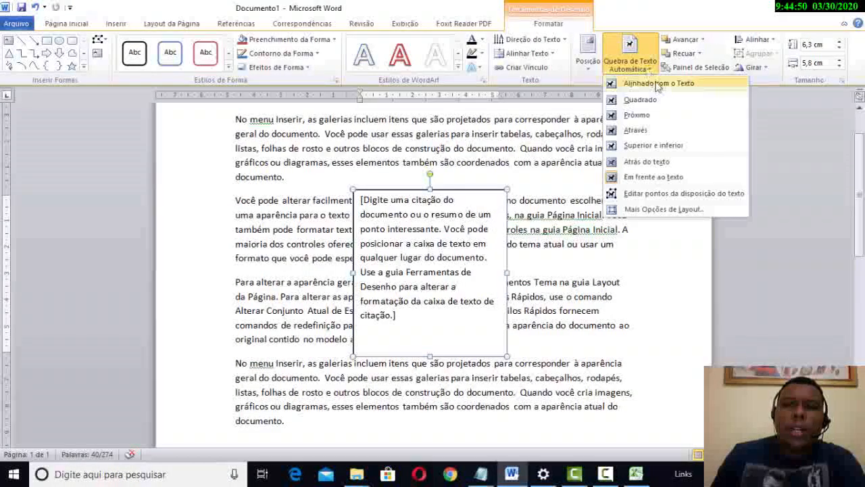
click(650, 131)
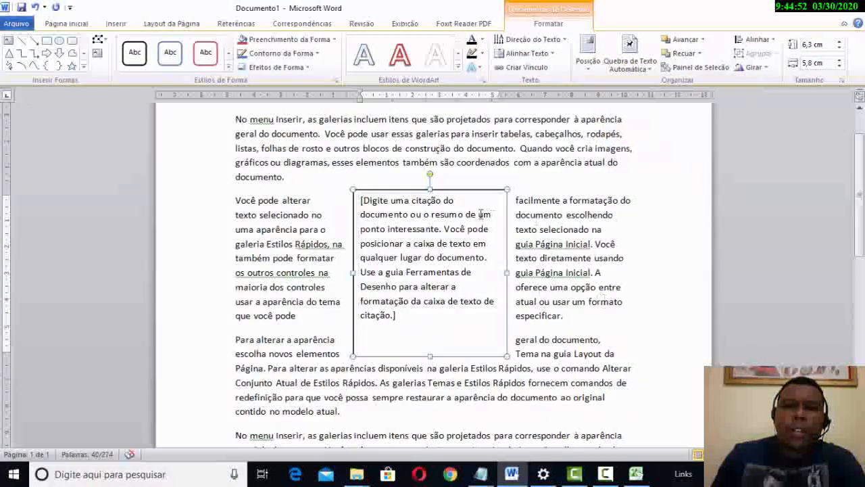
Examine how the surrounding paragraphs flow around the text box over the whole page, and deselect the box.
click(409, 246)
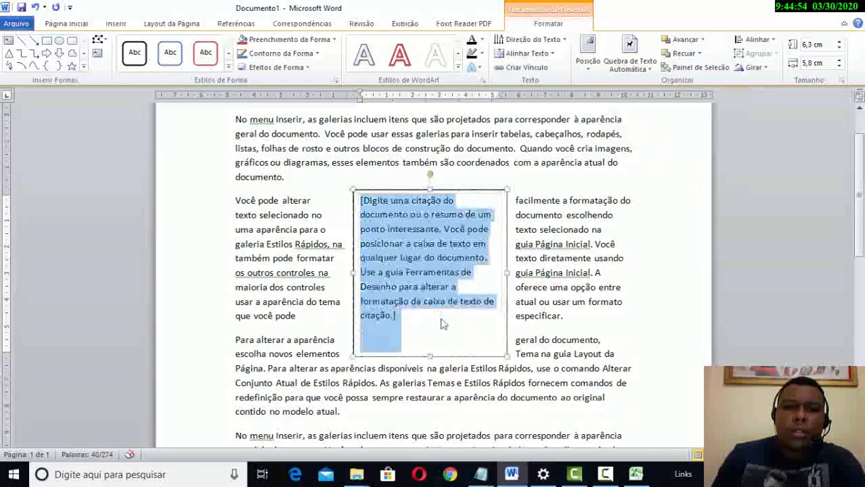
scroll(410, 240, up, 1)
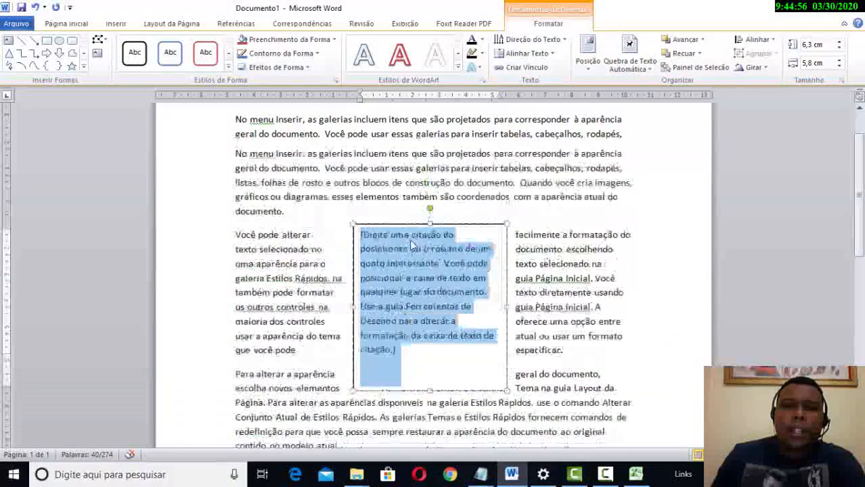
scroll(410, 240, down, 1)
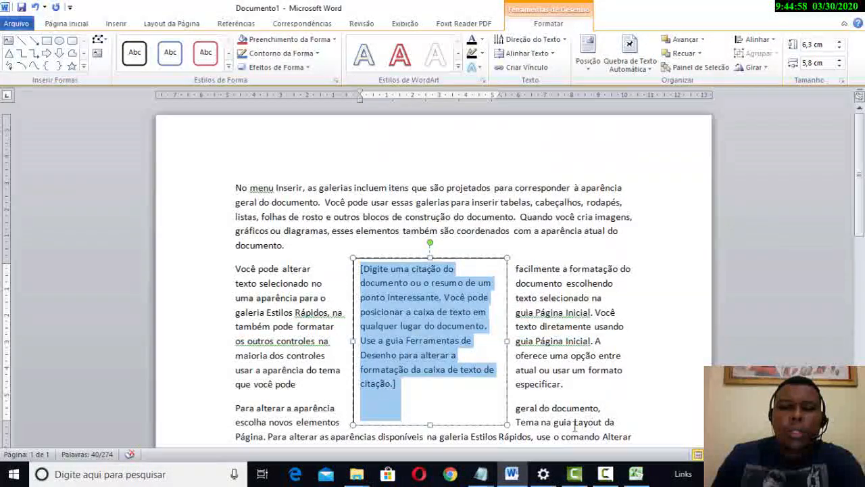
scroll(404, 282, down, 6)
scroll(251, 172, up, 8)
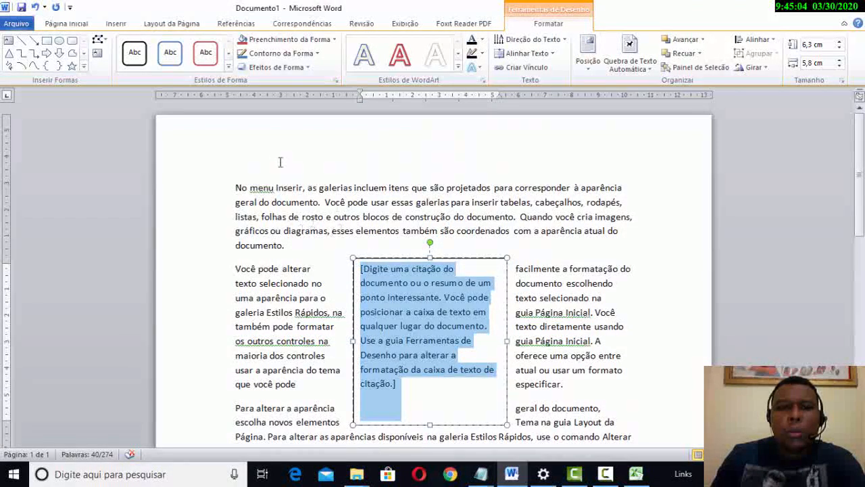
scroll(415, 221, down, 5)
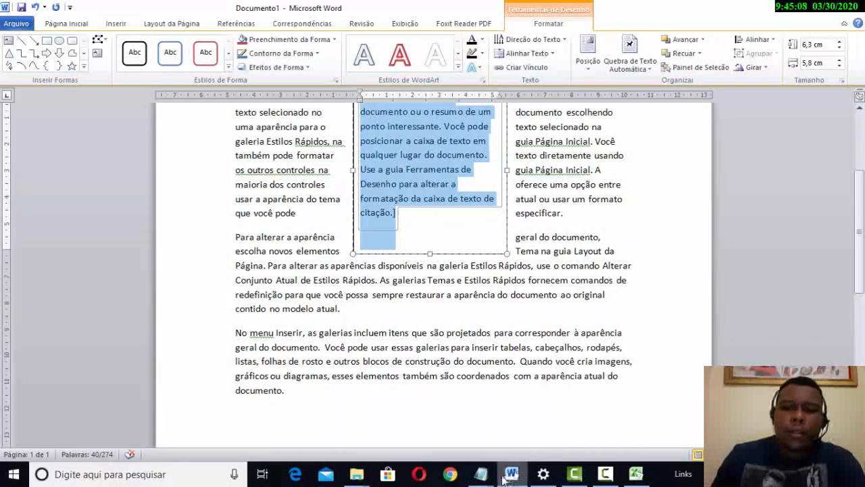
click(607, 476)
click(608, 477)
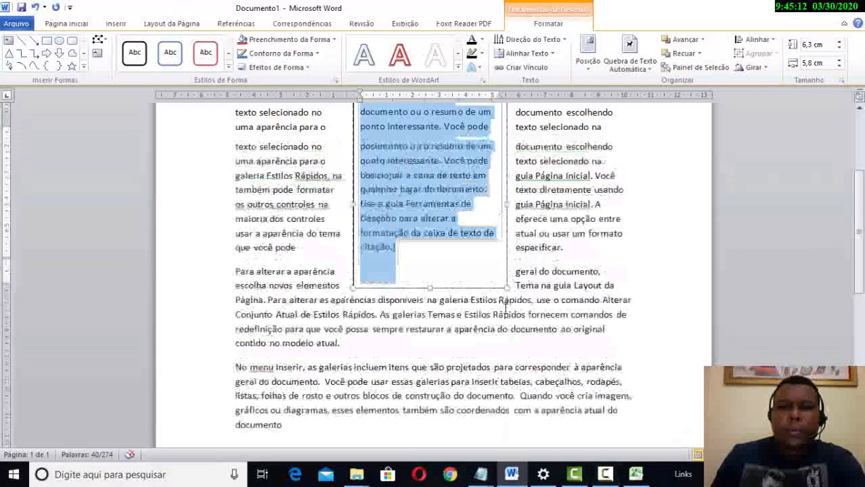
scroll(505, 315, up, 2)
scroll(457, 318, up, 2)
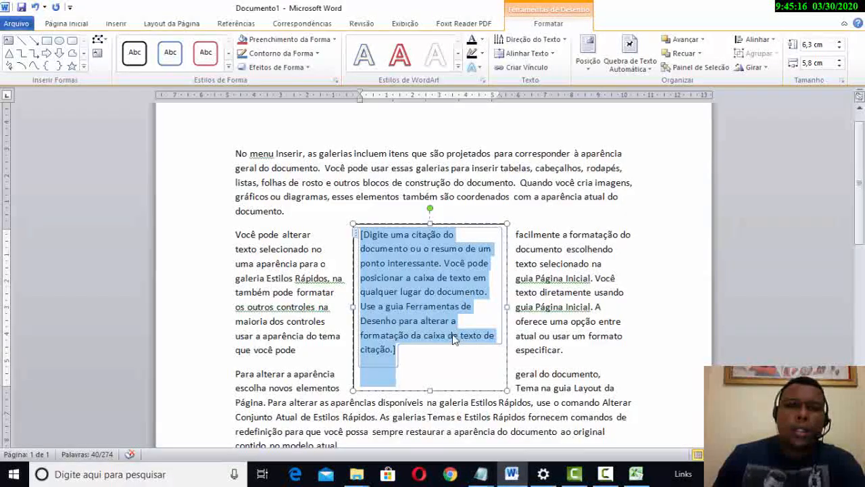
click(654, 325)
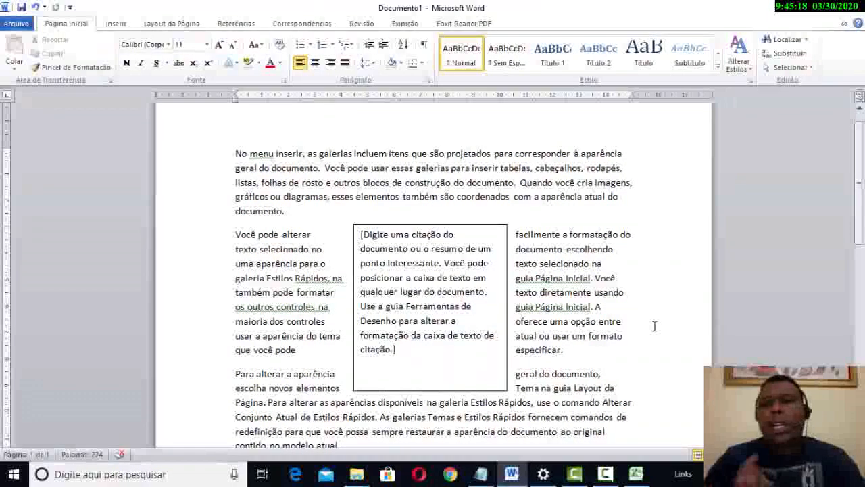